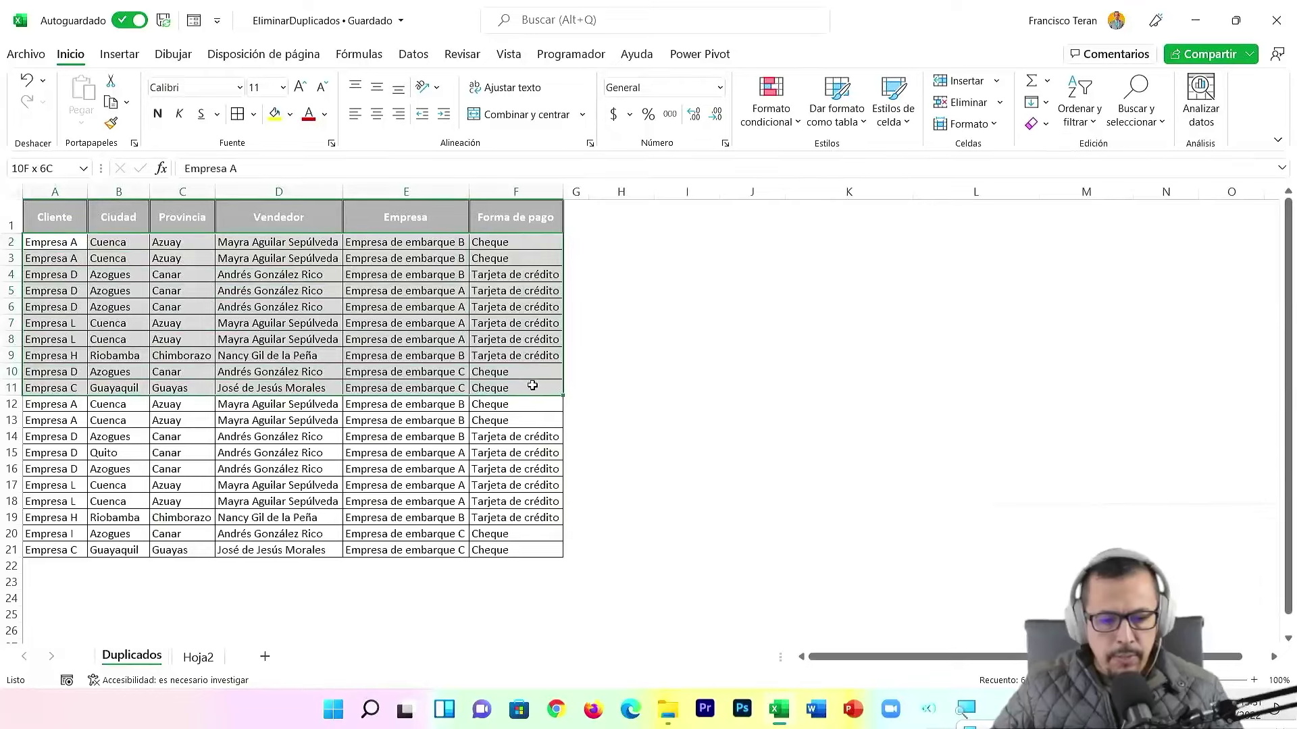
# Widen empty column H beside the customer table and select cell H2
pyautogui.moveTo(41, 405); pyautogui.dragTo(490, 546)
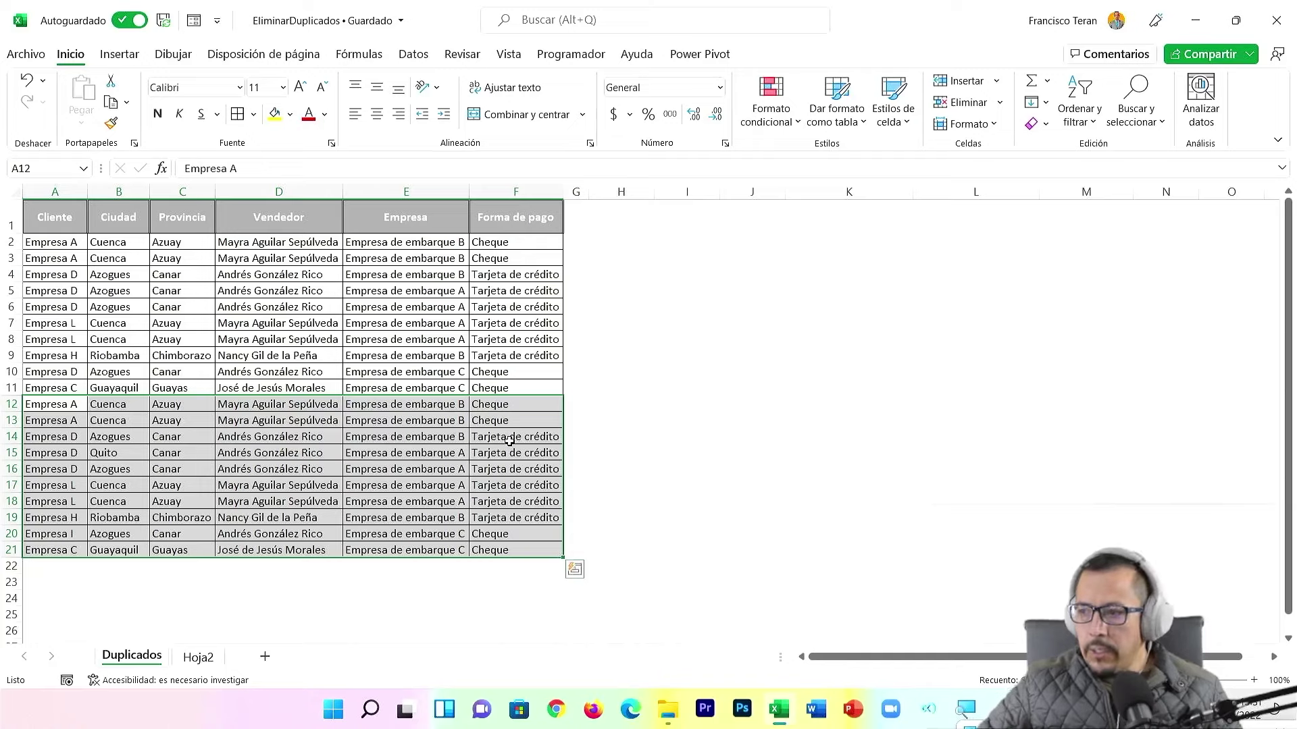
pyautogui.click(101, 406)
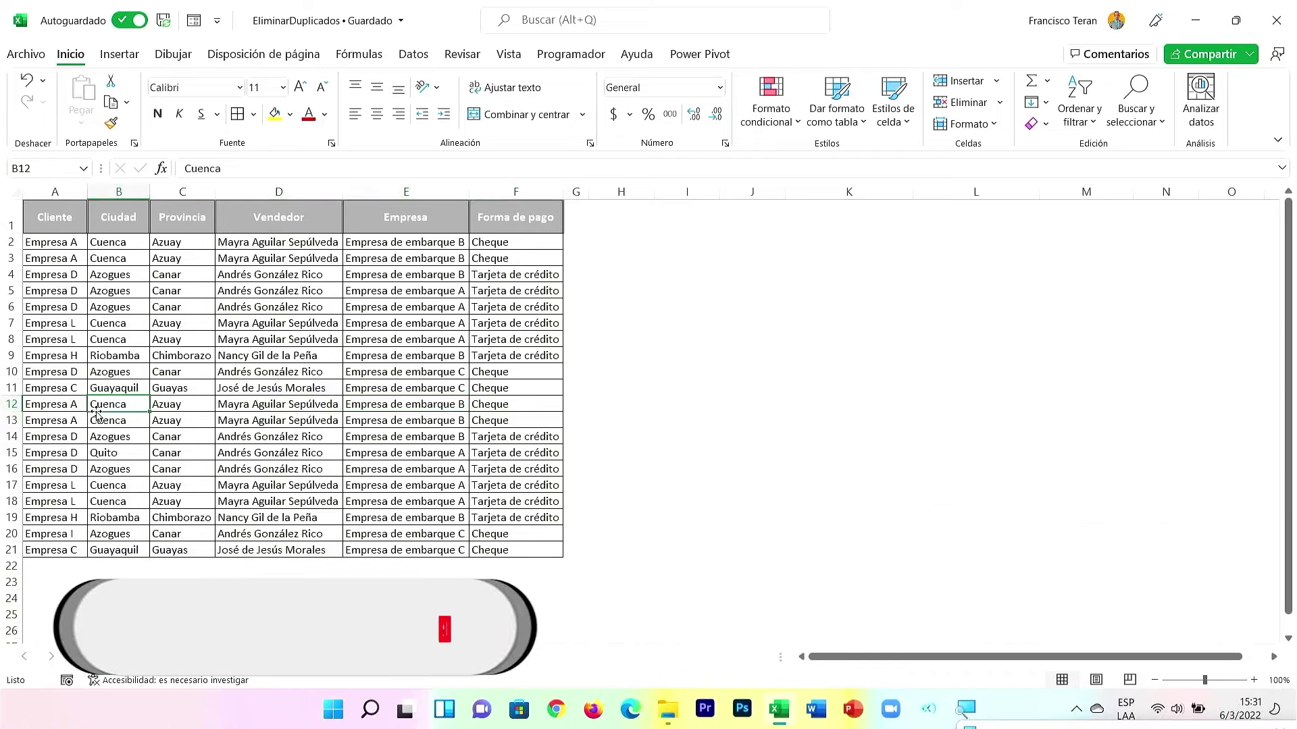
pyautogui.click(658, 243)
pyautogui.moveTo(654, 192); pyautogui.dragTo(698, 189)
pyautogui.click(642, 249)
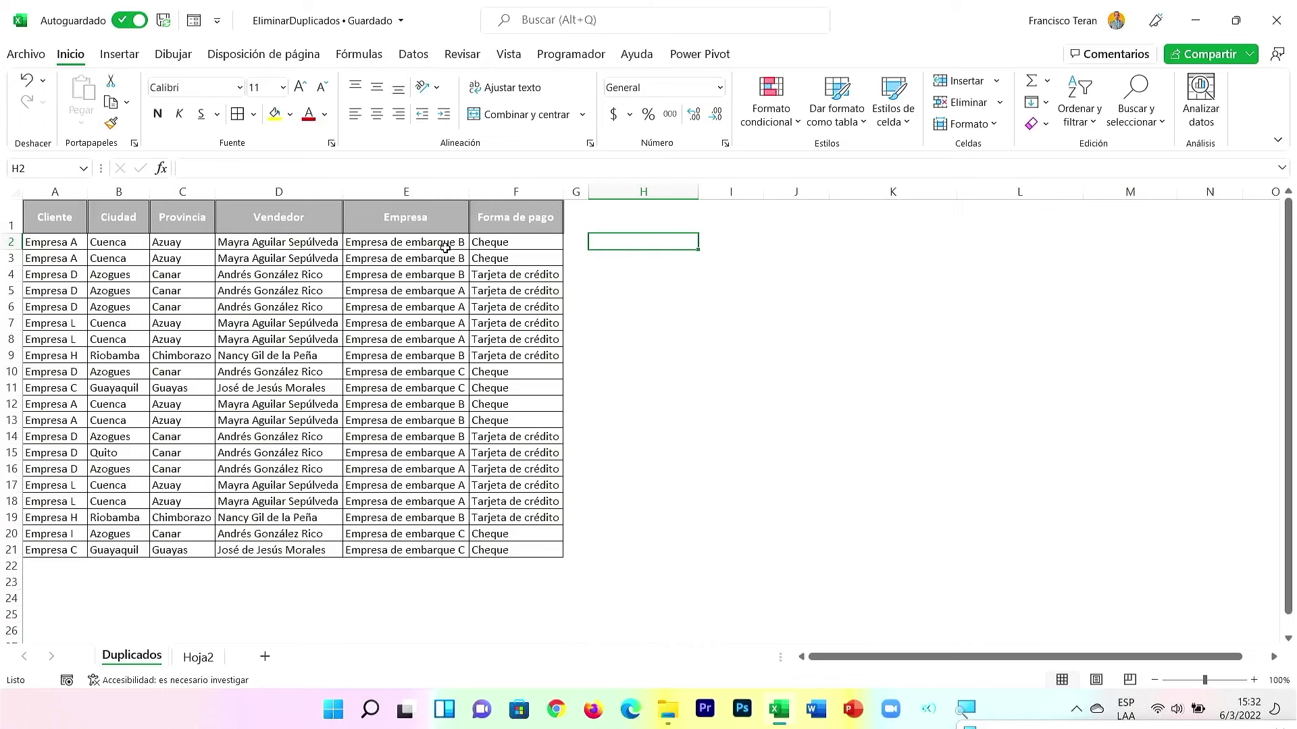
# Enter =UNICOS(A2:A21) in cell H2 to list the unique clients from the Cliente column
pyautogui.click(445, 248)
pyautogui.click(660, 245)
pyautogui.write('=uni')
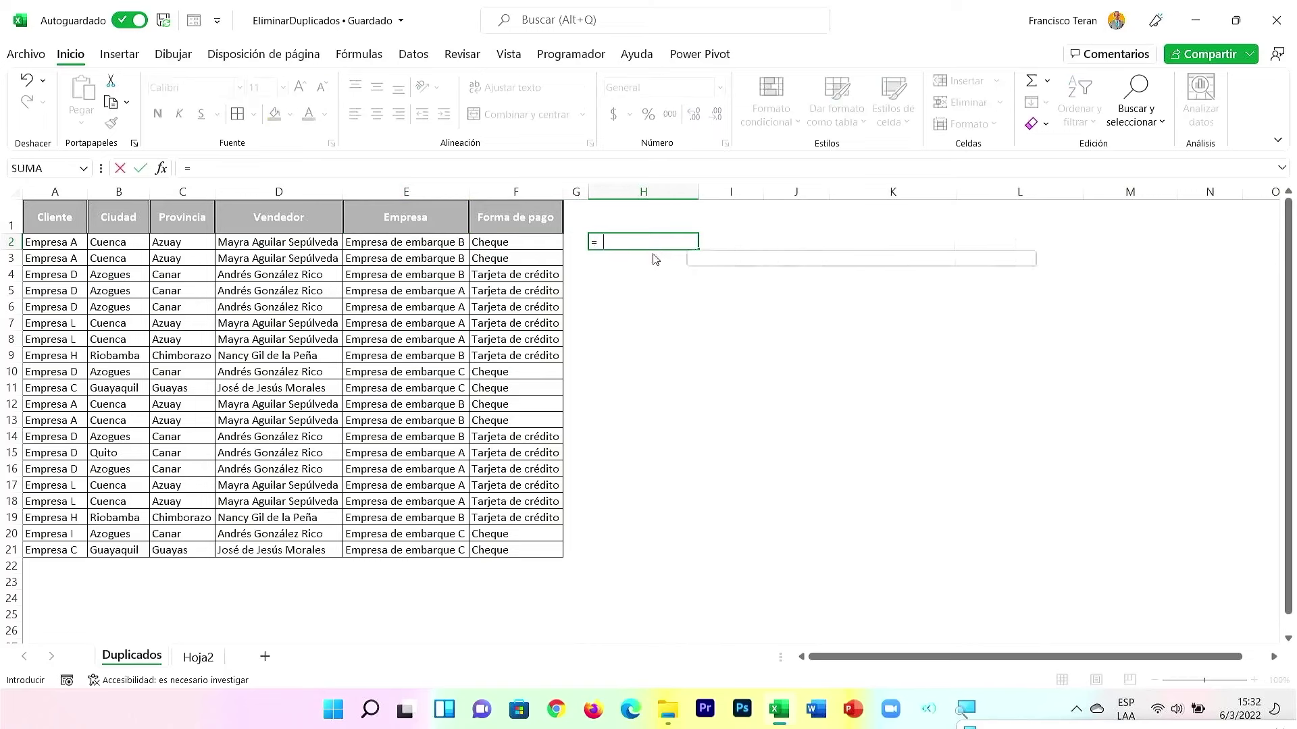
pyautogui.press('Down')
pyautogui.press('Down')
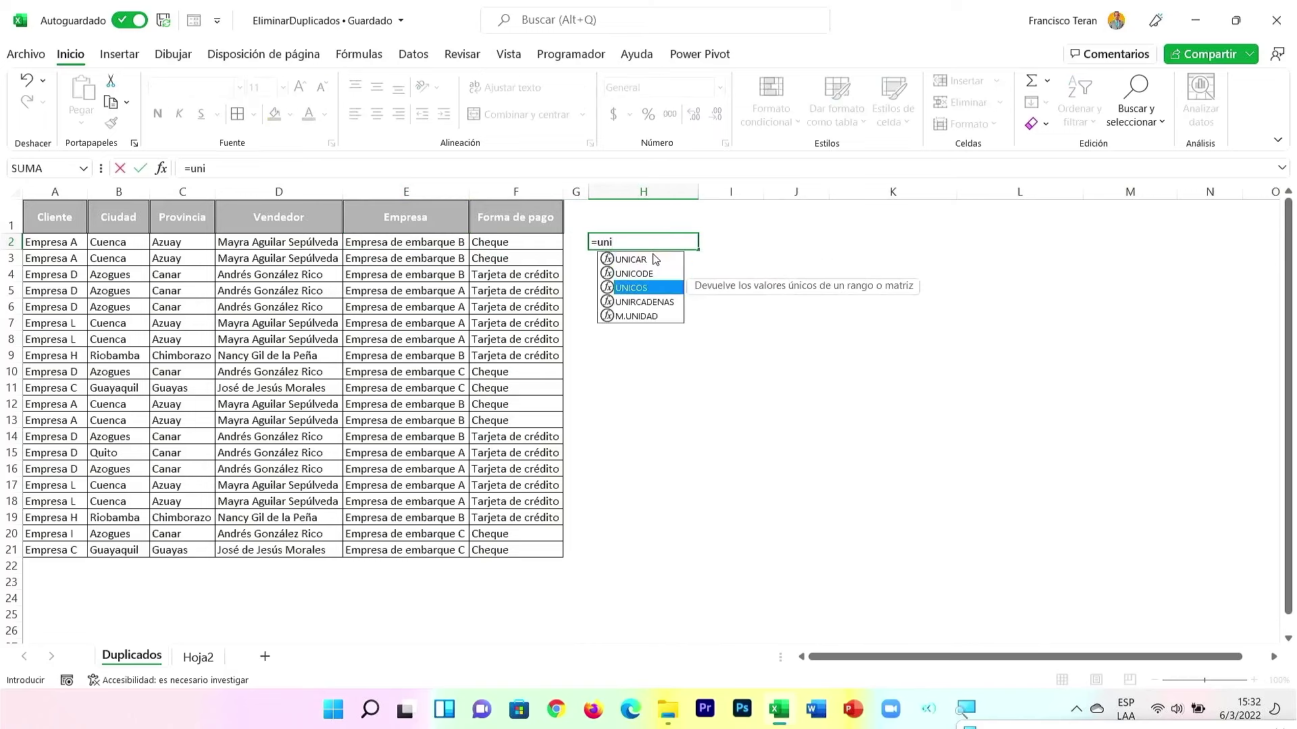
pyautogui.press('Tab')
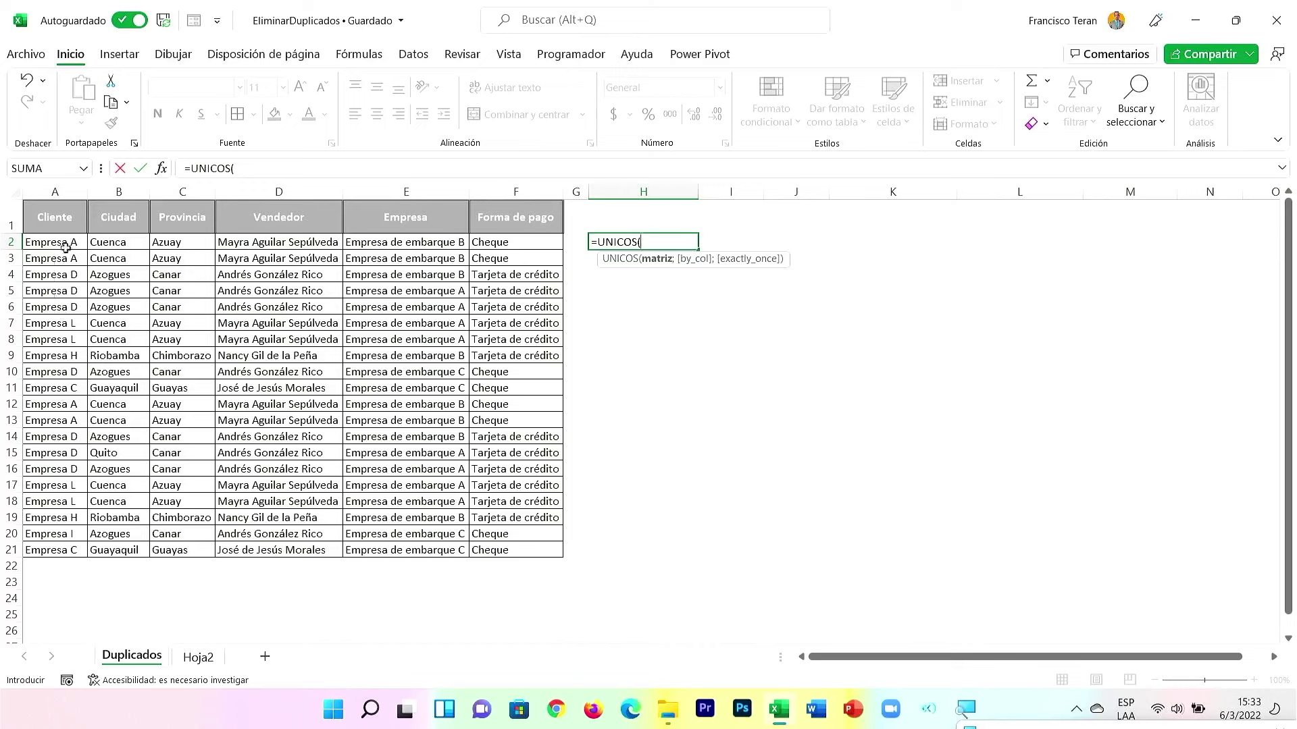
pyautogui.moveTo(66, 243); pyautogui.dragTo(71, 549)
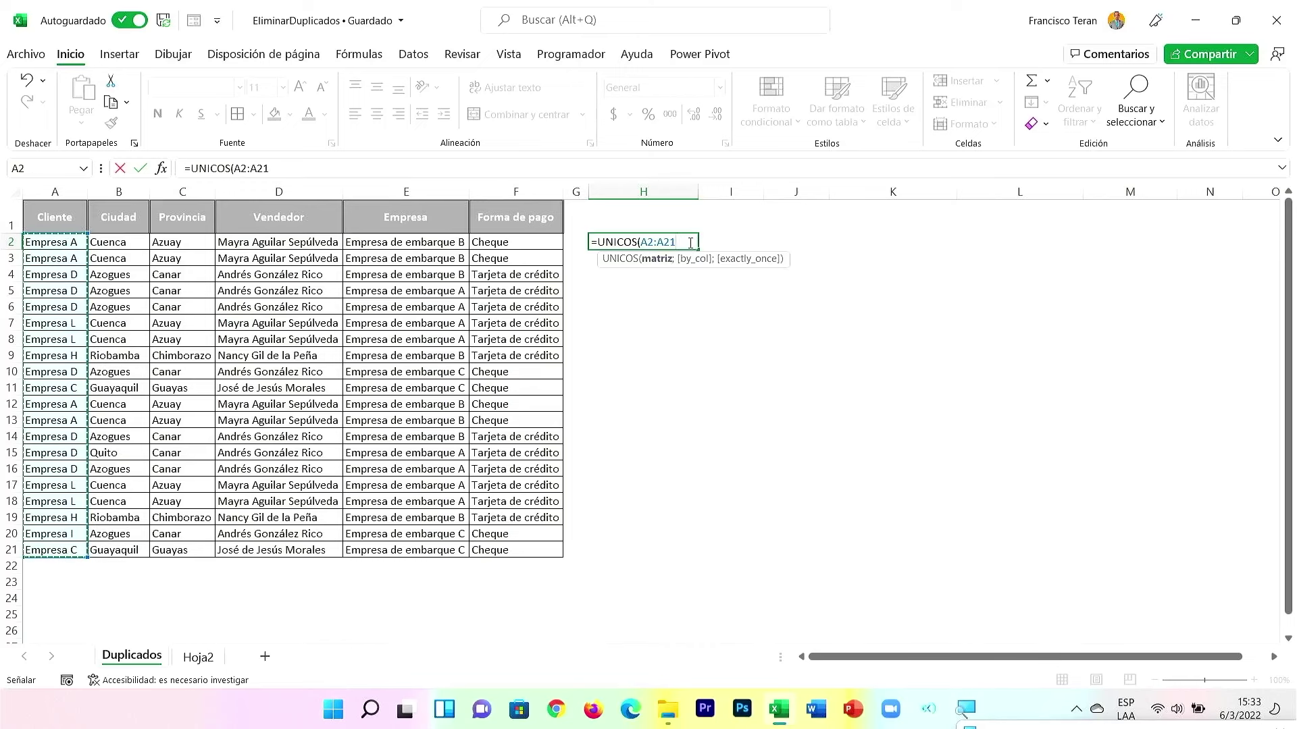
pyautogui.write(')')
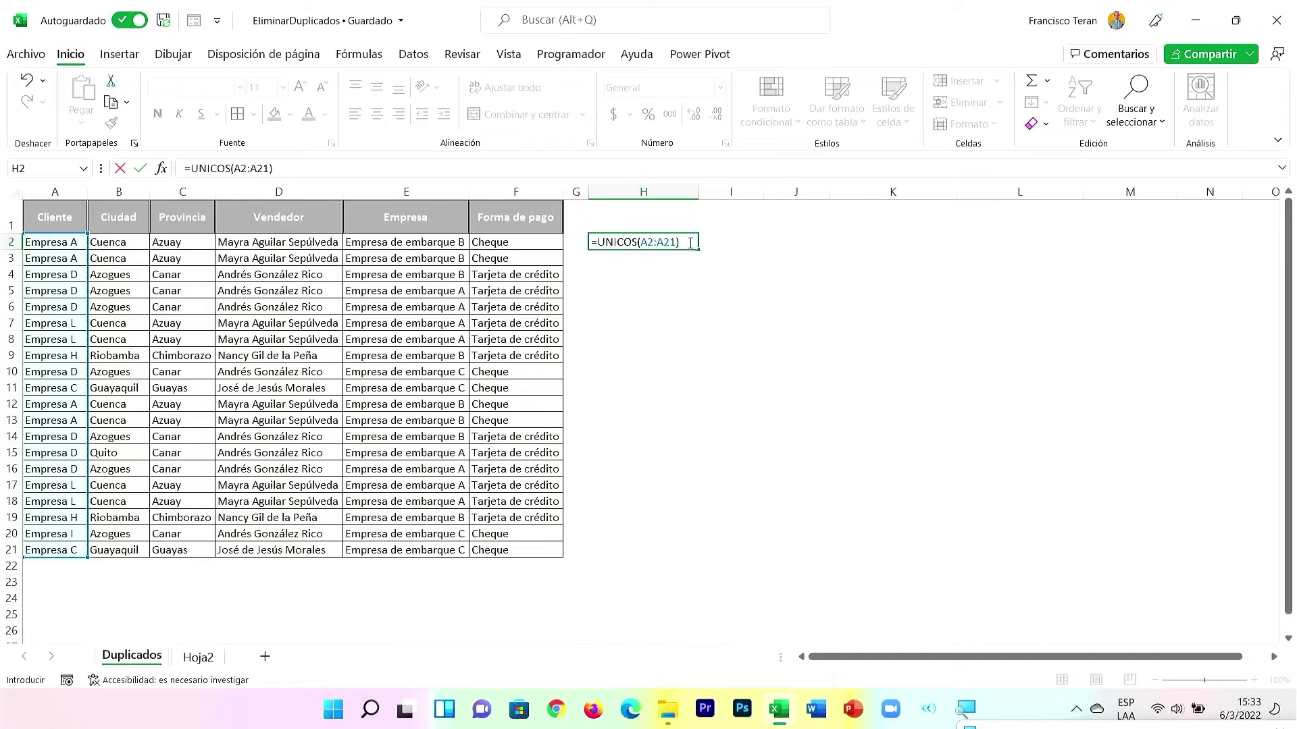
pyautogui.press('Return')
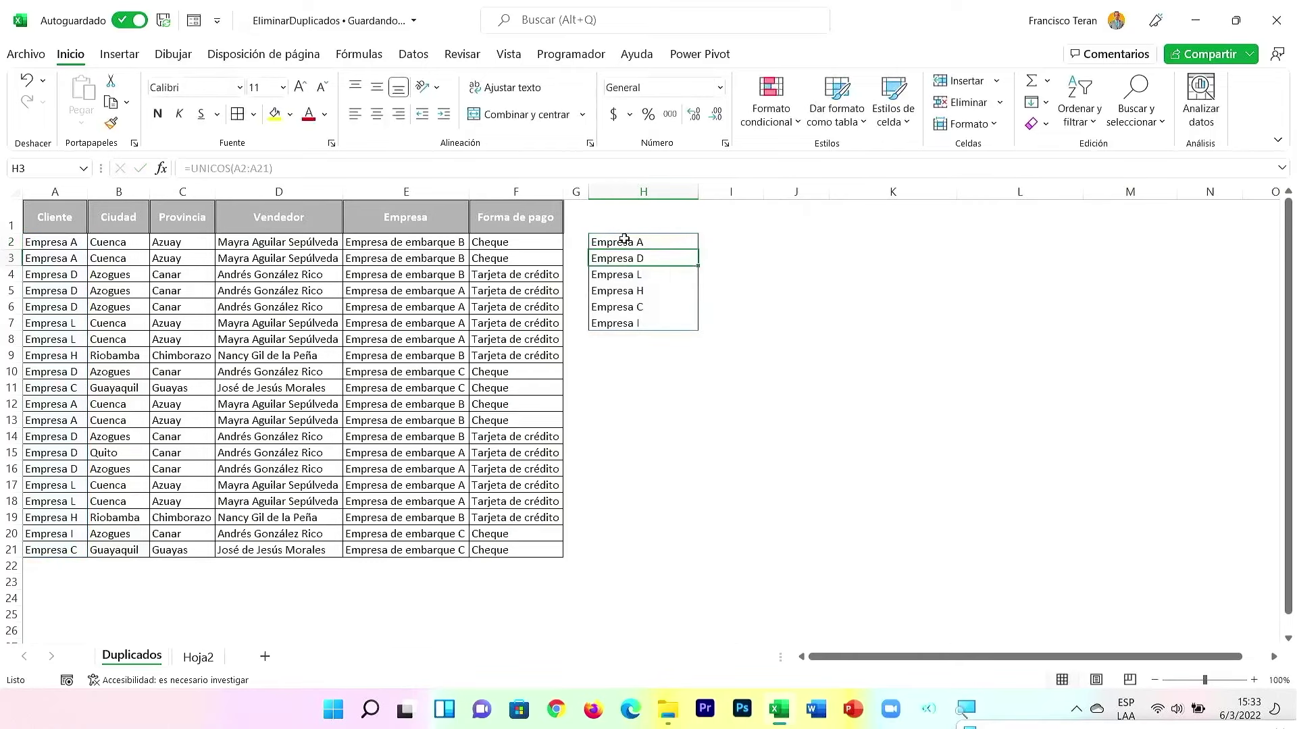
# Compare the unique client list in column H with the Cliente column, and examine the Ciudad and Provincia columns
pyautogui.moveTo(43, 244); pyautogui.dragTo(70, 550)
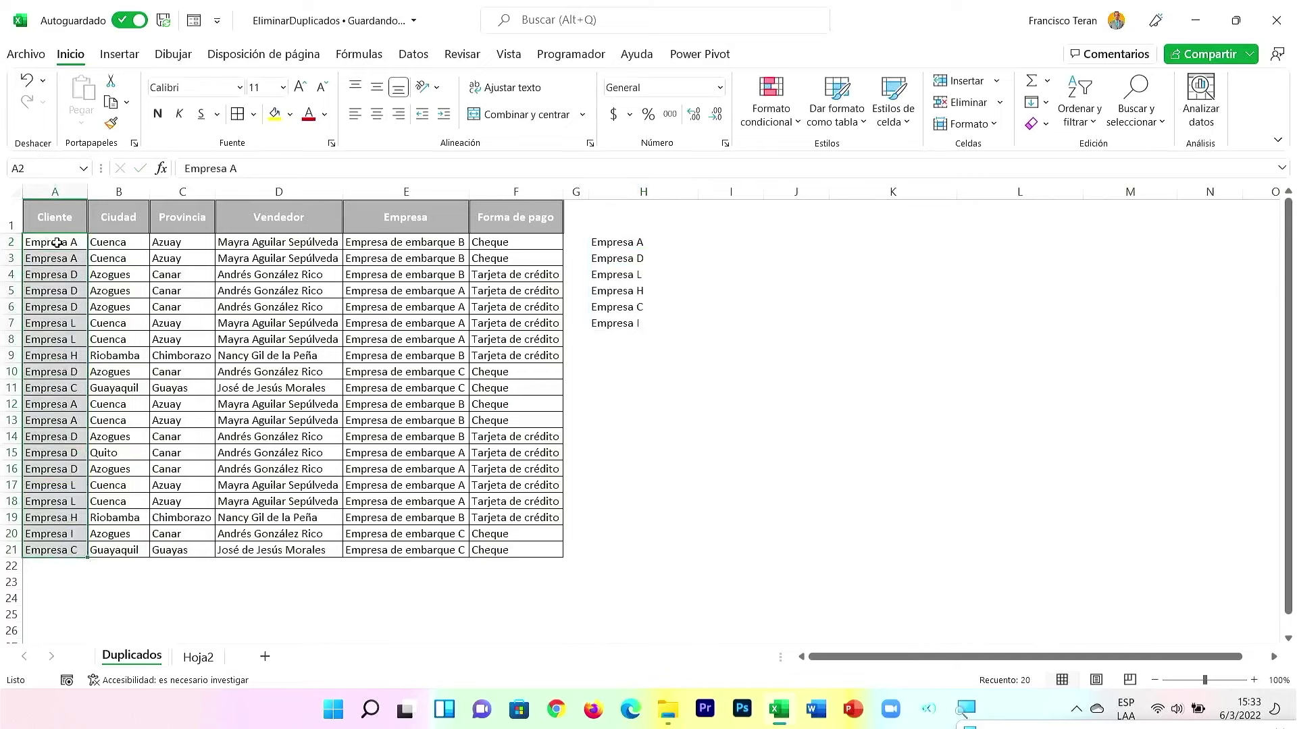
pyautogui.moveTo(635, 240); pyautogui.dragTo(679, 321)
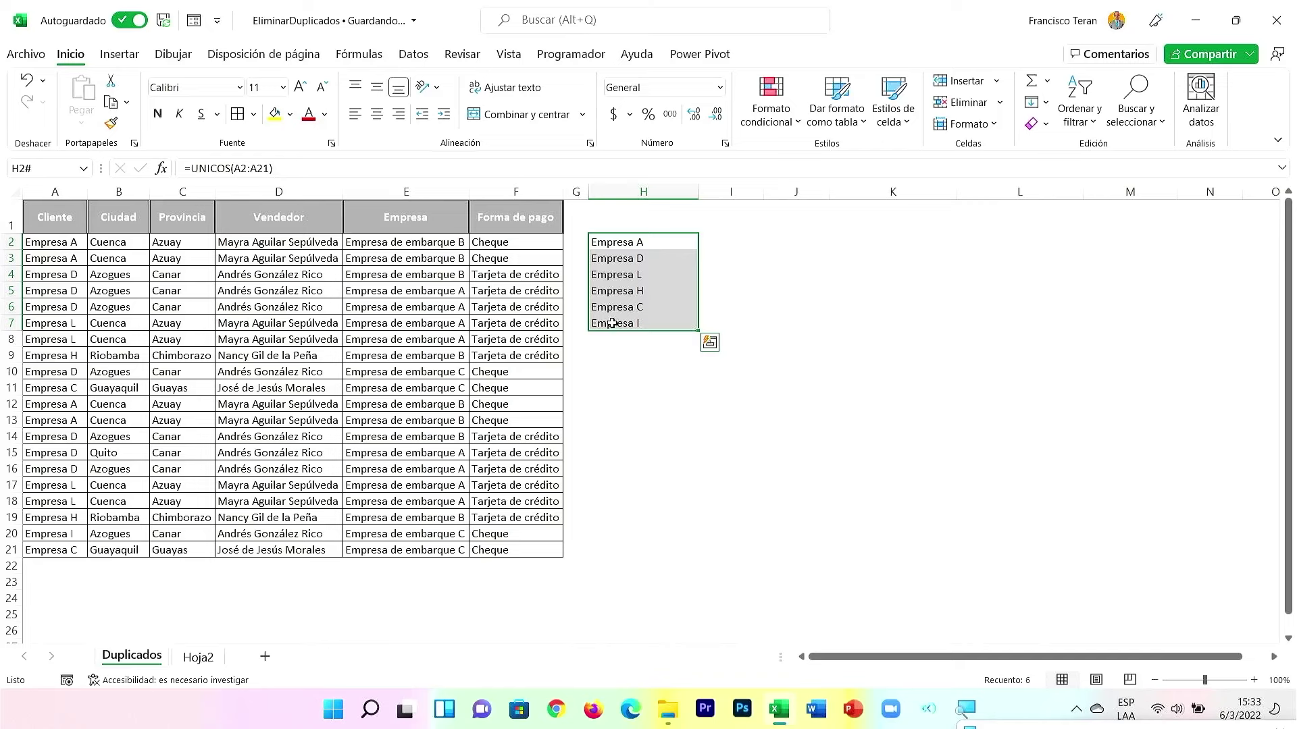
pyautogui.click(634, 301)
pyautogui.click(630, 242)
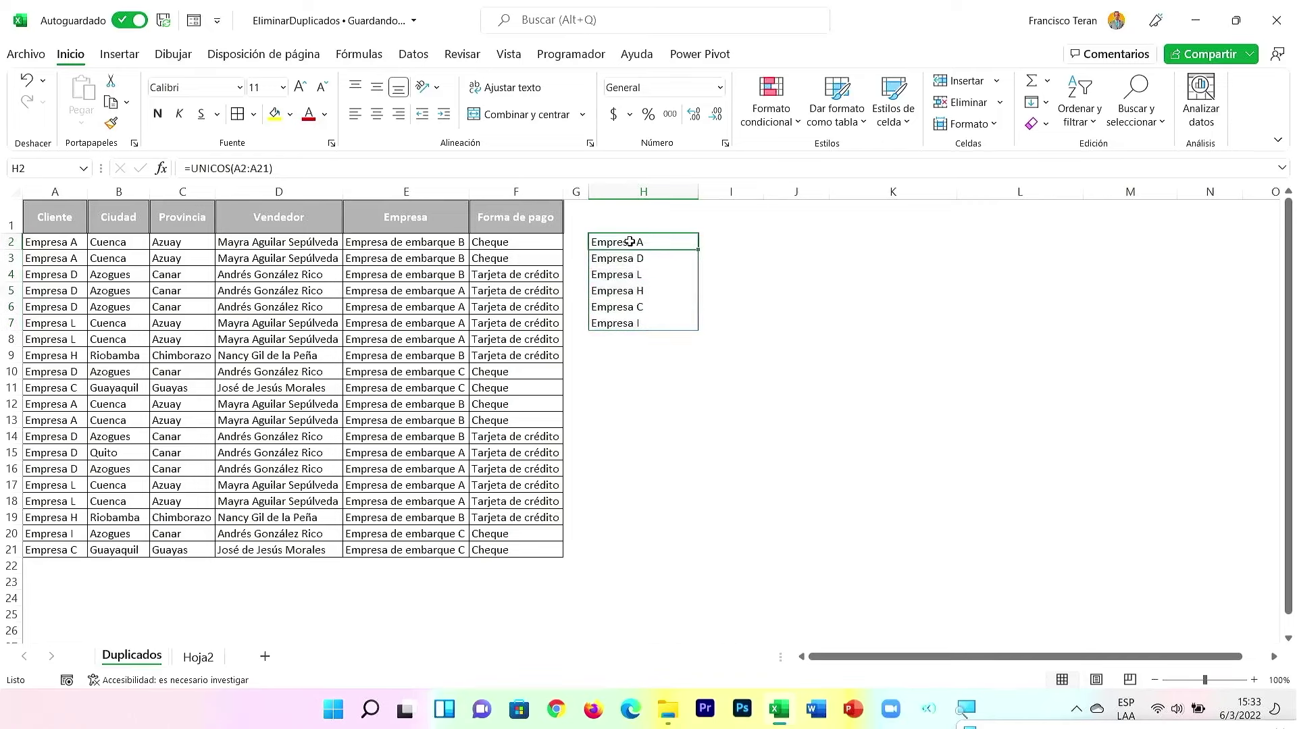
pyautogui.moveTo(636, 238); pyautogui.dragTo(636, 323)
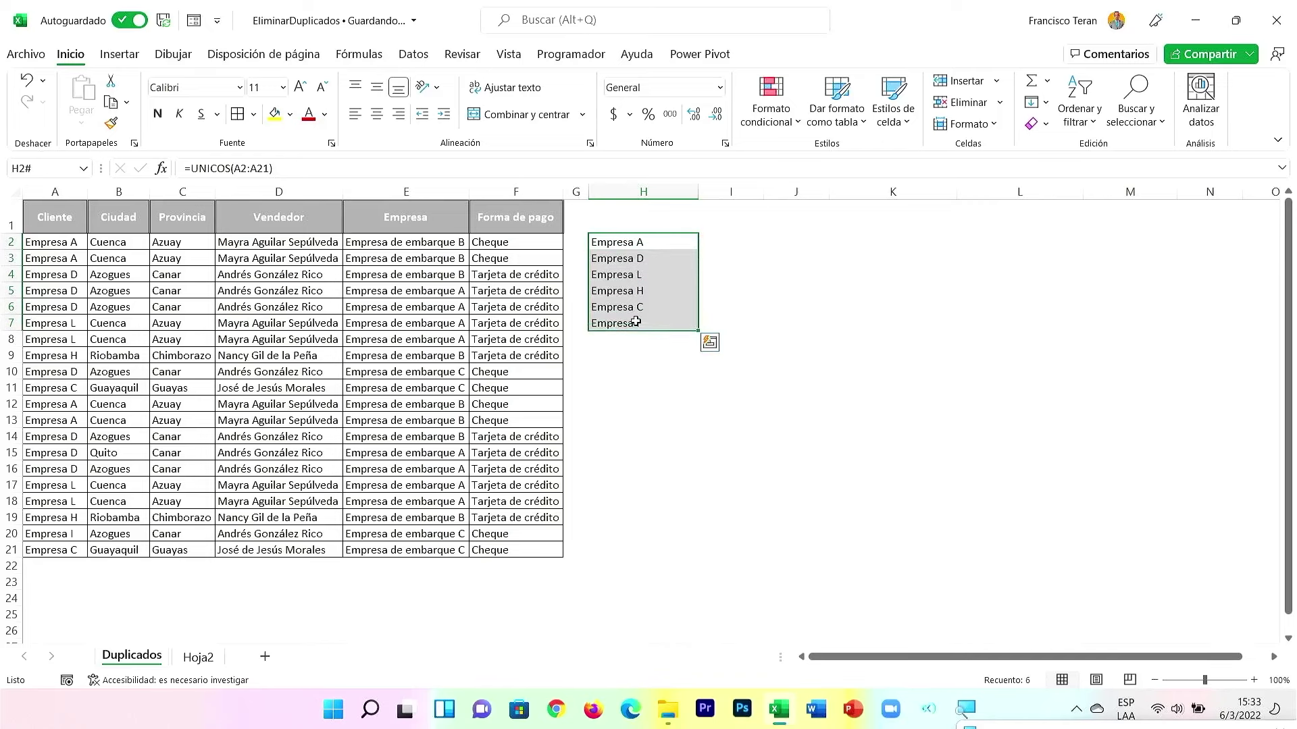
pyautogui.moveTo(61, 249); pyautogui.dragTo(85, 550)
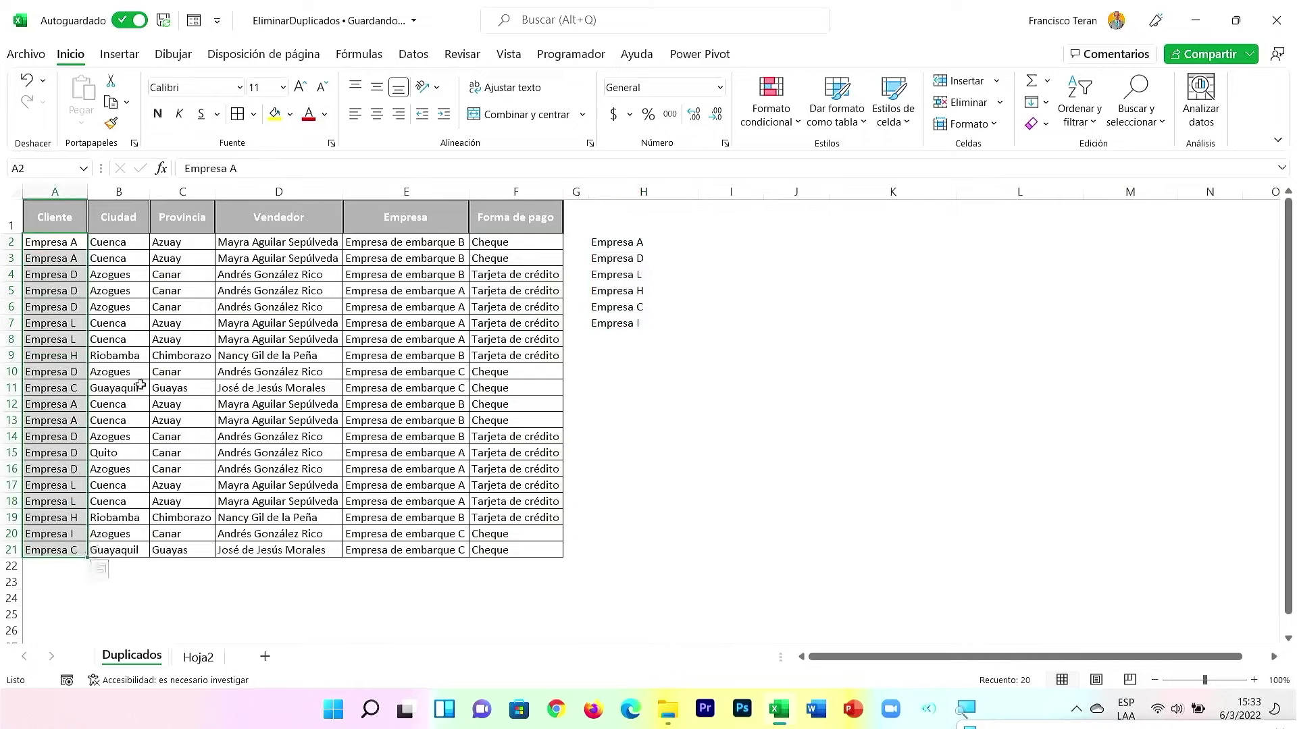
pyautogui.moveTo(125, 246); pyautogui.dragTo(124, 558)
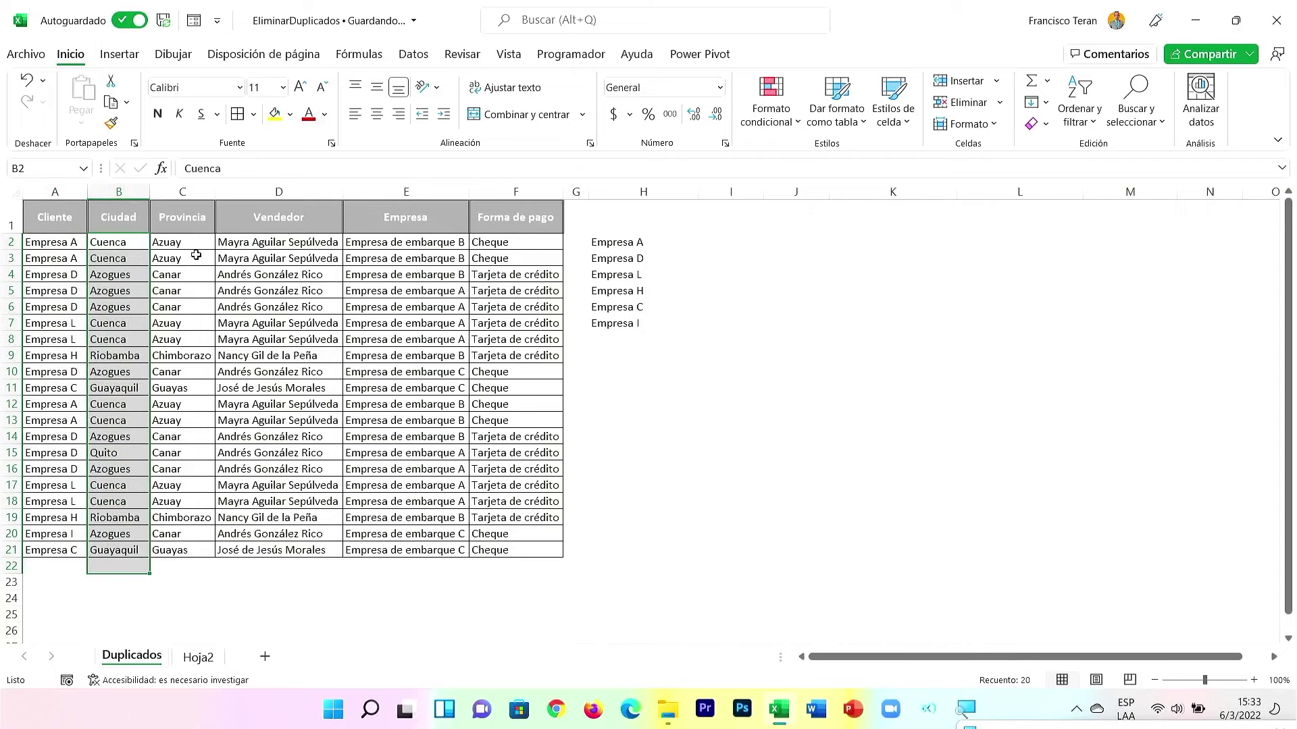
pyautogui.moveTo(196, 247); pyautogui.dragTo(188, 370)
# Change the UNICOS range in H2 to A2:C21 to cover Cliente, Ciudad and Provincia, and narrow column H slightly
pyautogui.doubleClick(628, 242)
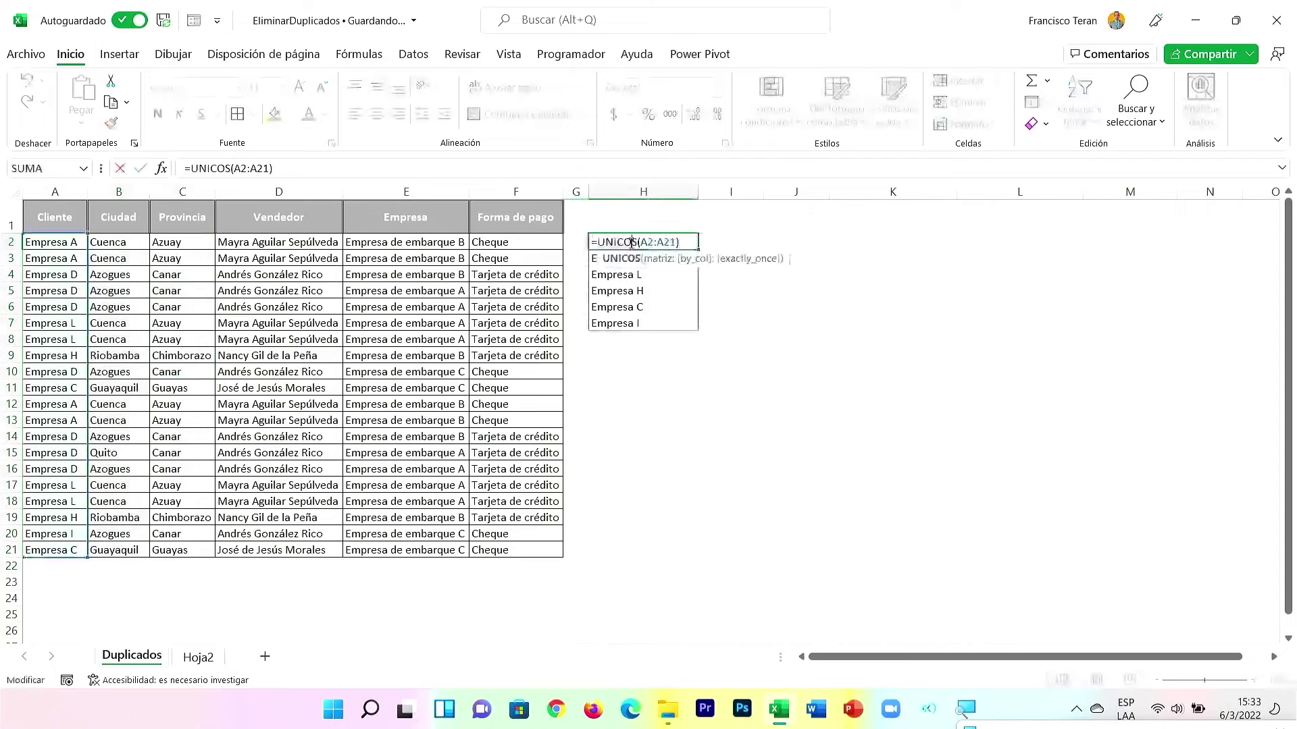
pyautogui.moveTo(675, 241); pyautogui.dragTo(642, 251)
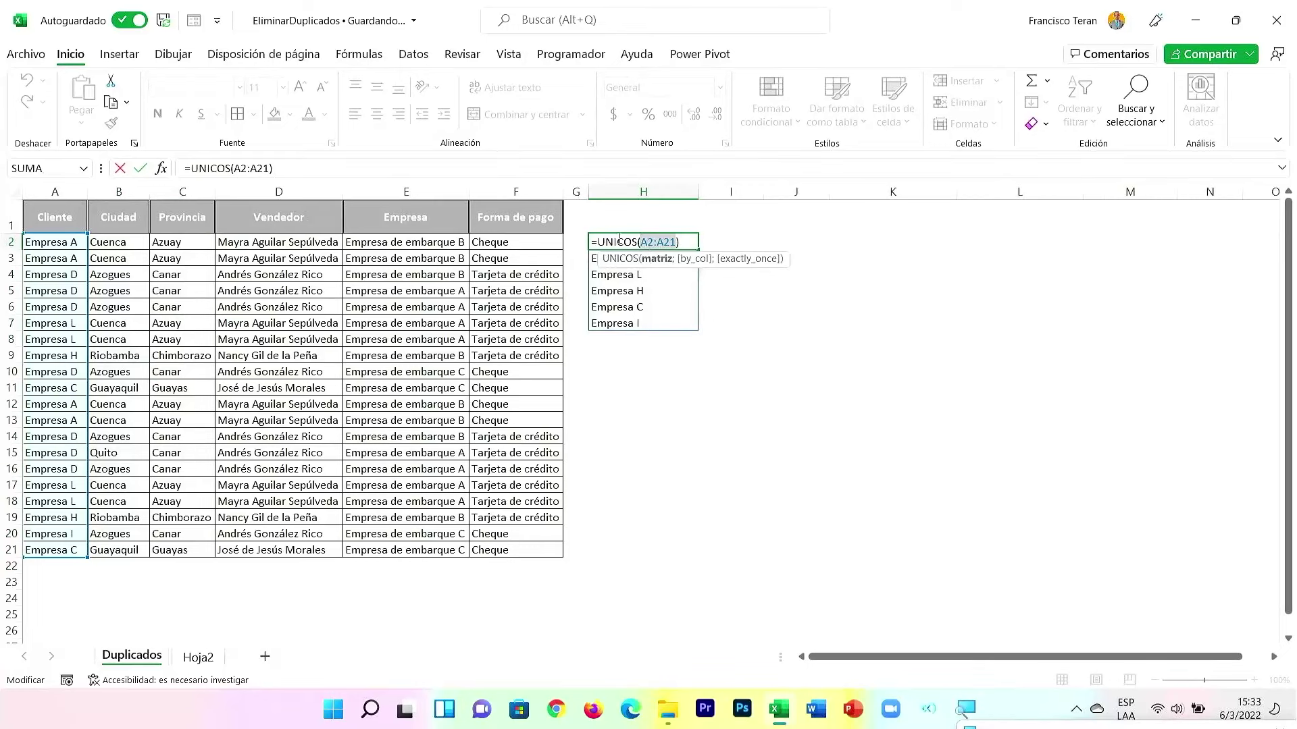
pyautogui.click(72, 242)
pyautogui.moveTo(72, 241); pyautogui.dragTo(191, 545)
pyautogui.press('Return')
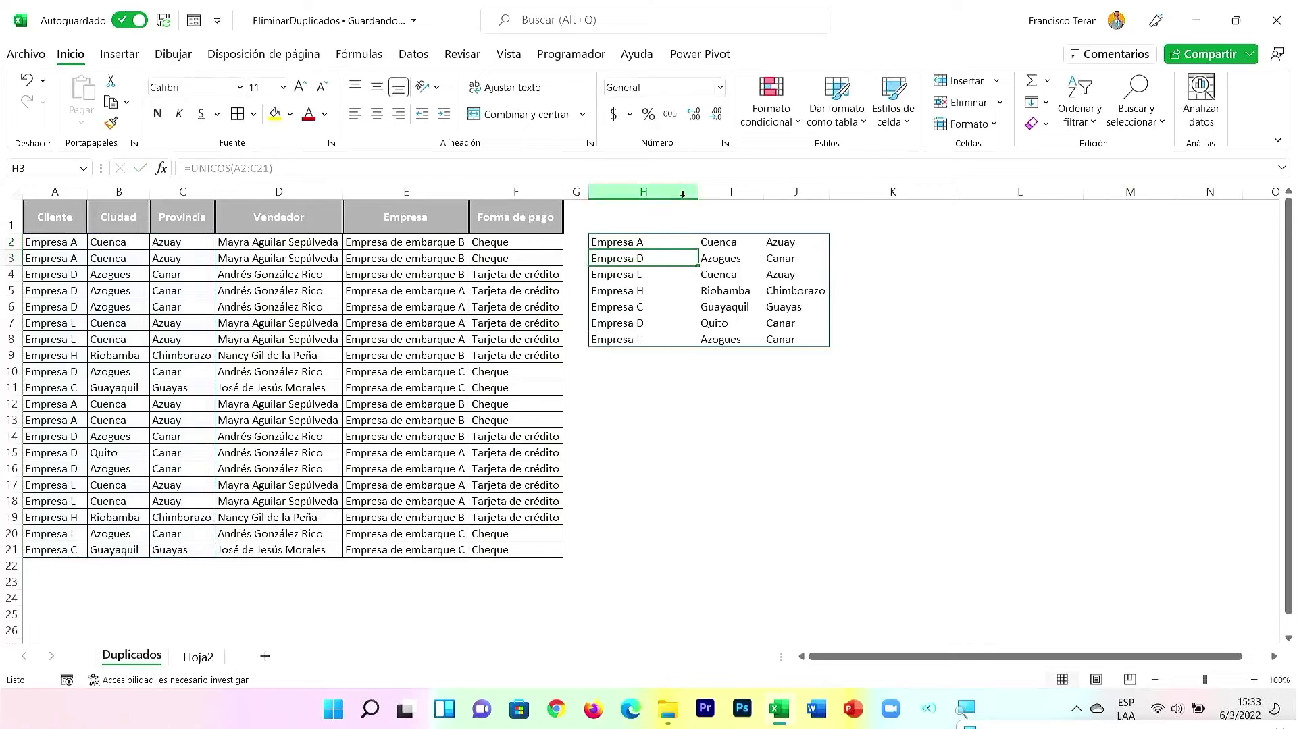
pyautogui.moveTo(697, 193); pyautogui.dragTo(676, 196)
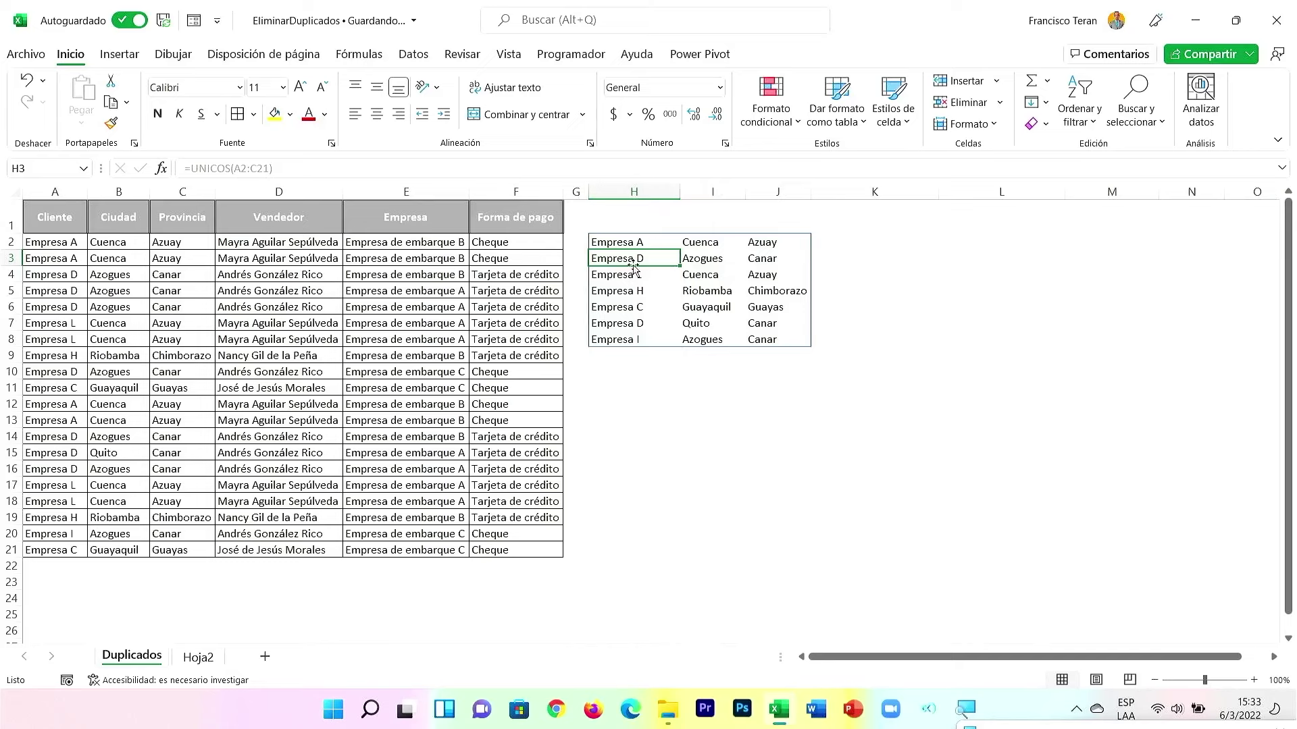
# Compare the city and province values of the two Empresa D rows in the unique results
pyautogui.click(640, 325)
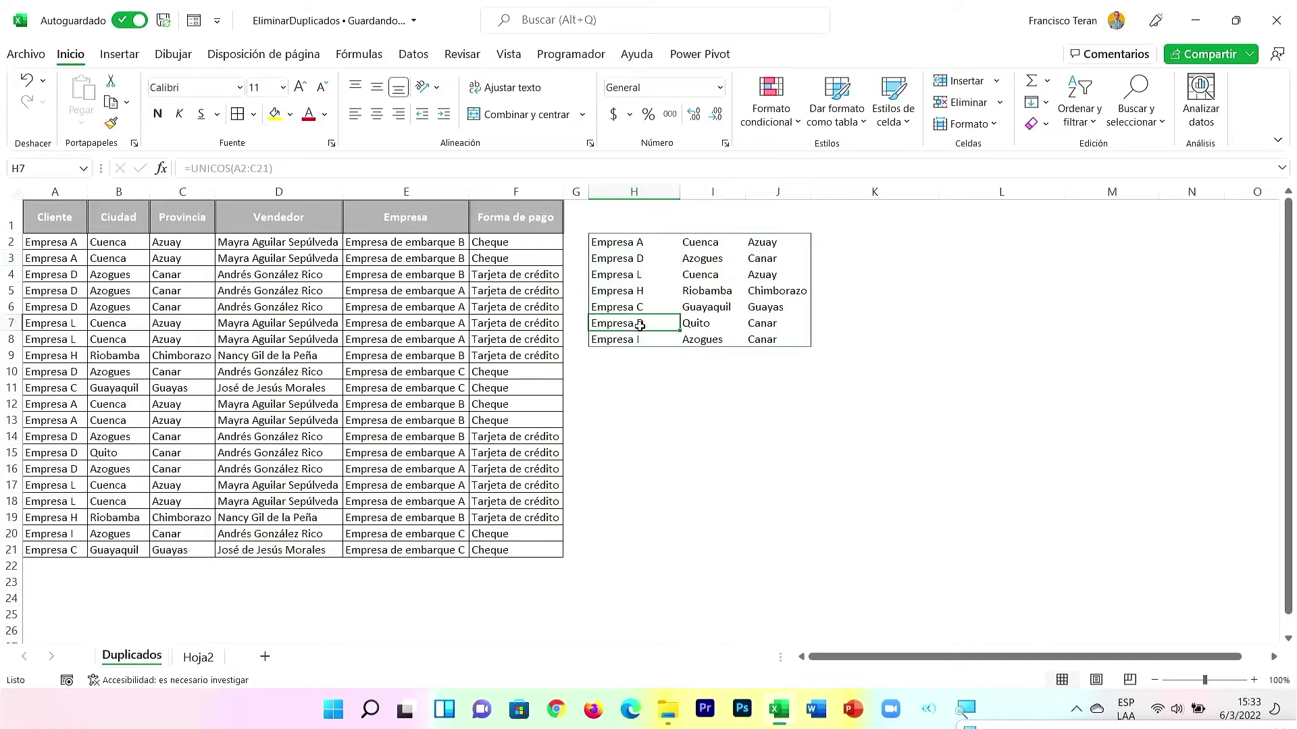
pyautogui.click(638, 258)
pyautogui.click(707, 257)
pyautogui.click(712, 323)
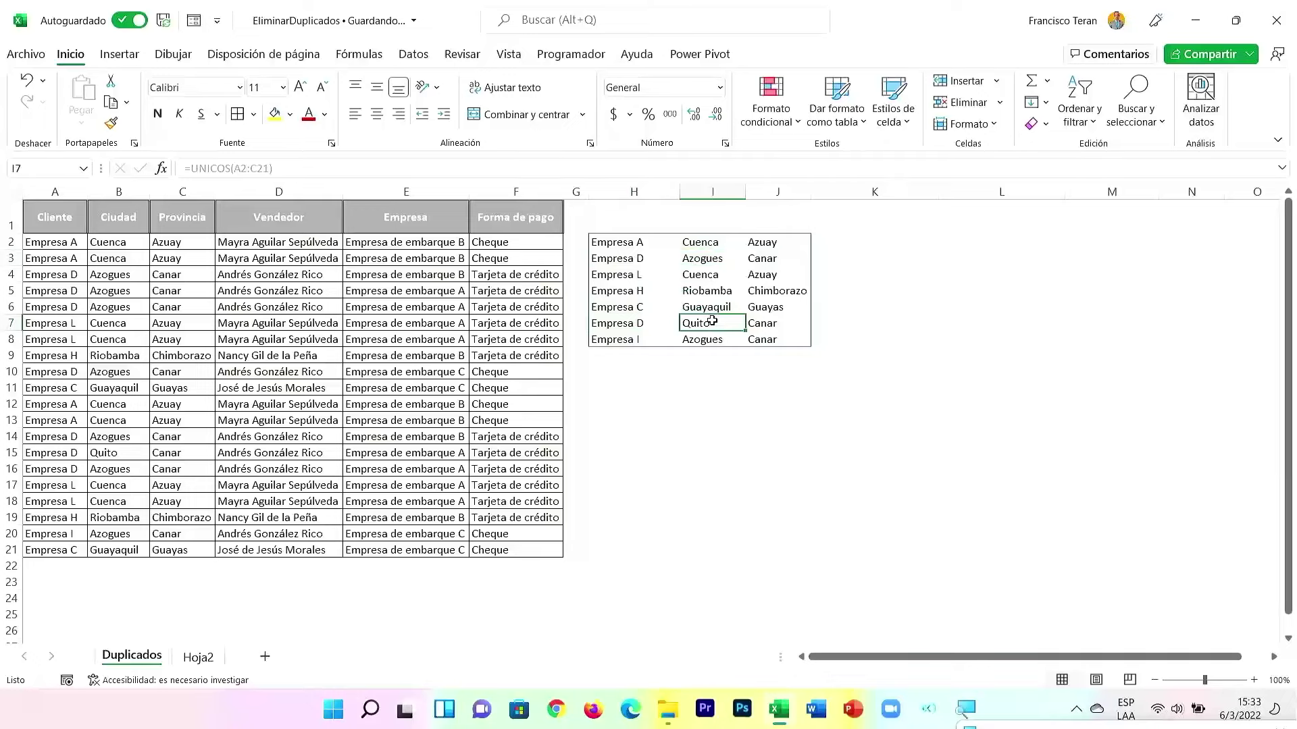
pyautogui.click(705, 258)
pyautogui.moveTo(600, 259); pyautogui.dragTo(757, 258)
# Examine the source table's Cliente, Ciudad and Provincia combinations row by row for repeats, from row 2 through row 8
pyautogui.moveTo(48, 238); pyautogui.dragTo(178, 551)
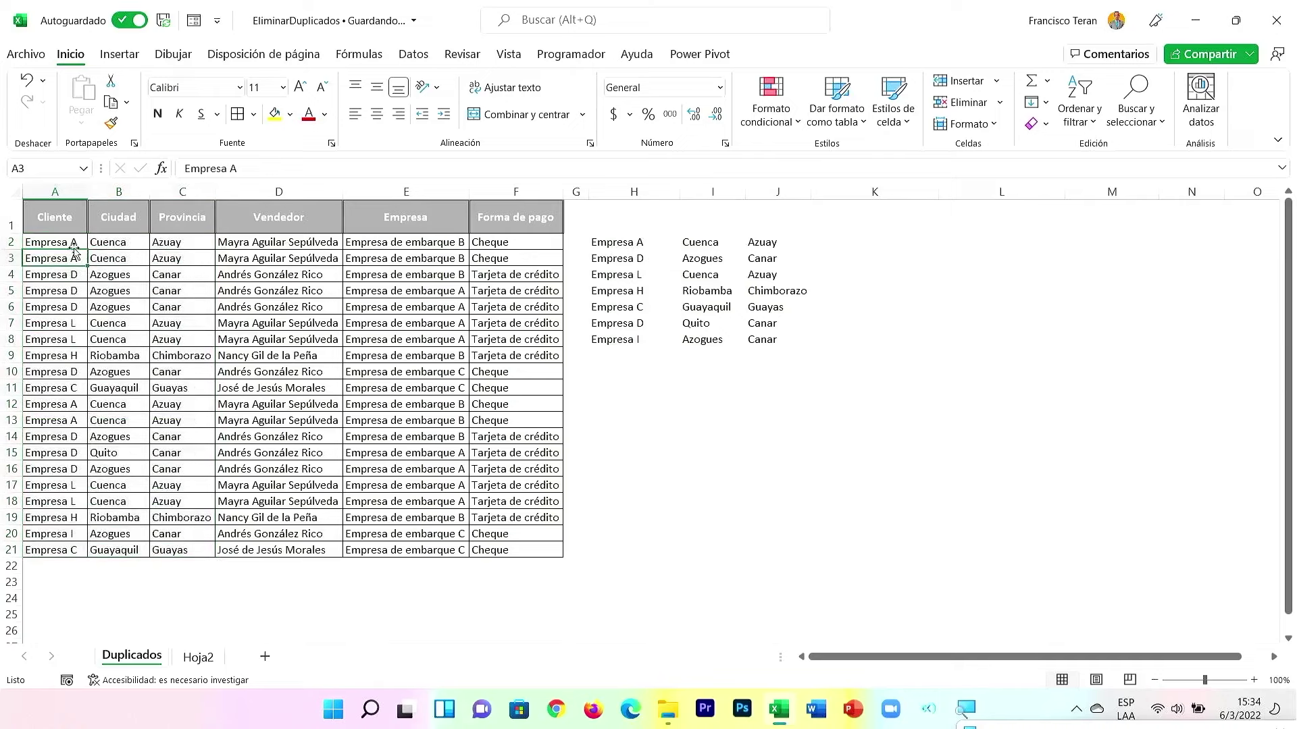
pyautogui.moveTo(57, 242); pyautogui.dragTo(177, 244)
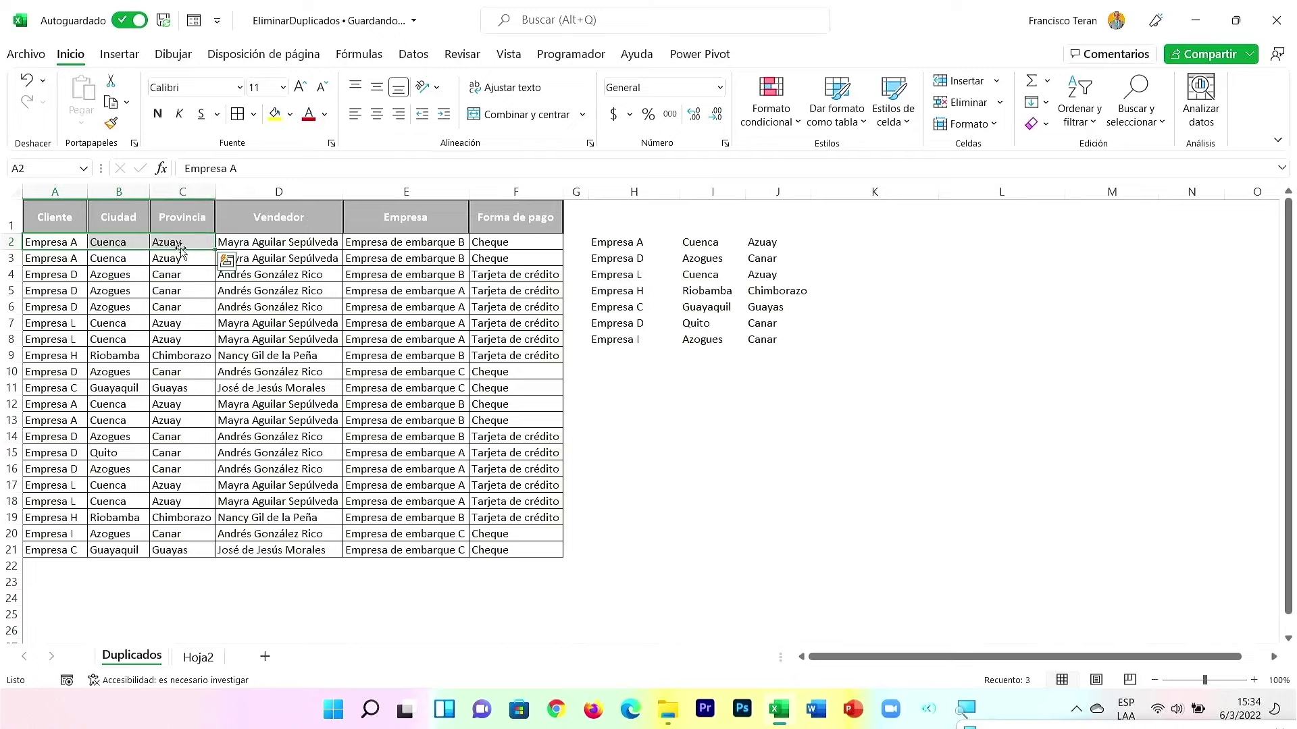
pyautogui.moveTo(51, 259); pyautogui.dragTo(195, 550)
pyautogui.moveTo(46, 259); pyautogui.dragTo(177, 256)
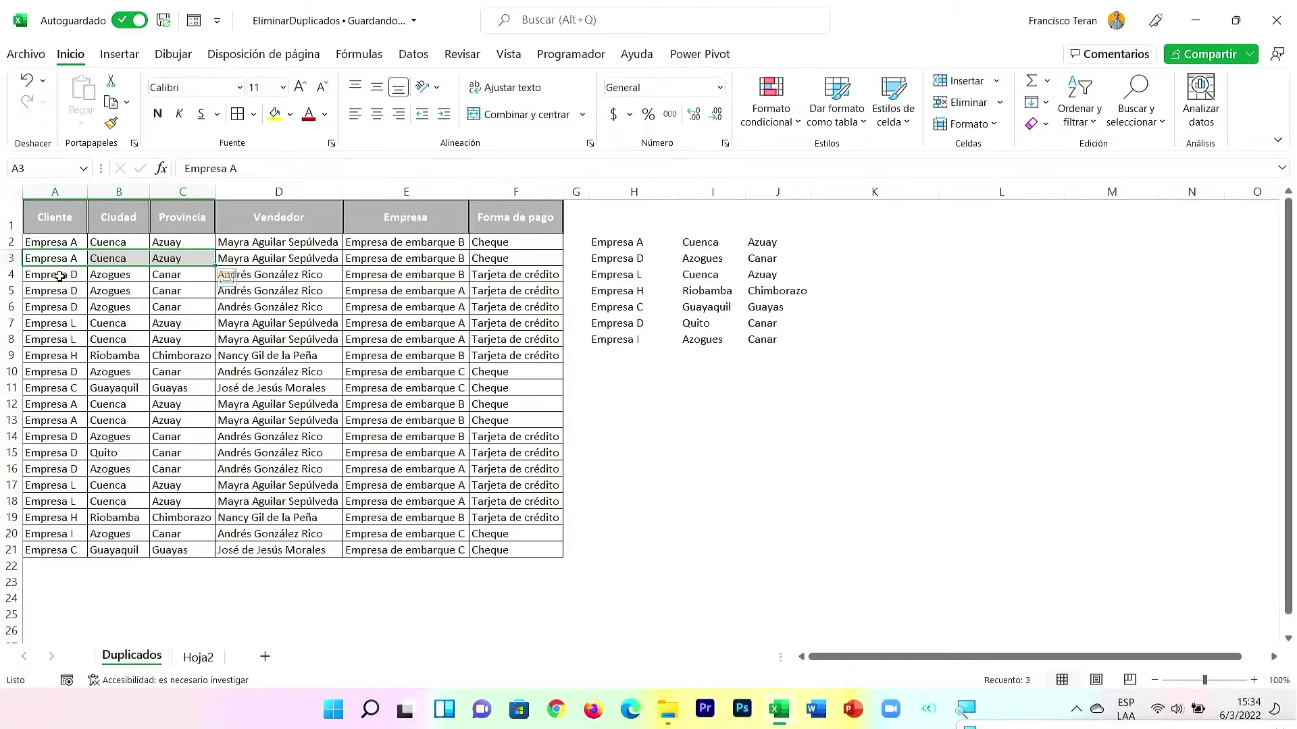
pyautogui.moveTo(54, 275); pyautogui.dragTo(193, 541)
pyautogui.moveTo(42, 274); pyautogui.dragTo(162, 291)
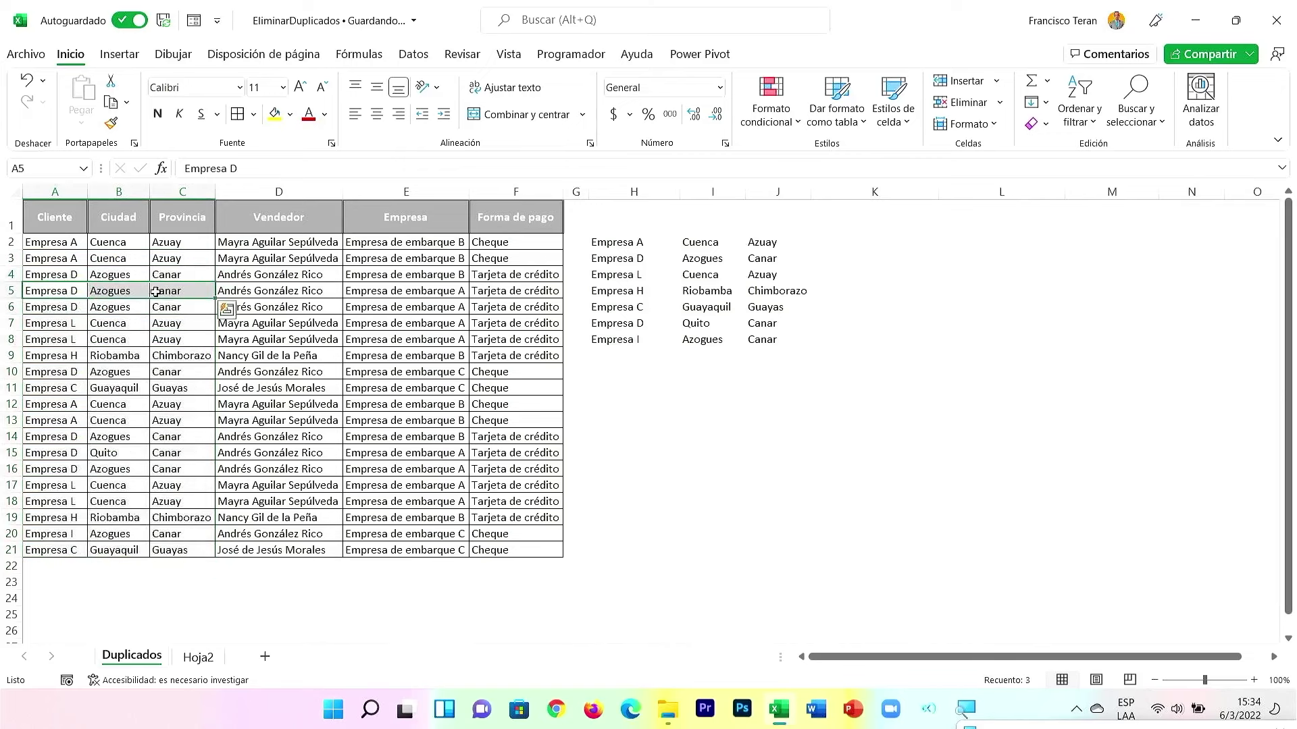
pyautogui.moveTo(54, 308); pyautogui.dragTo(165, 308)
pyautogui.moveTo(66, 324); pyautogui.dragTo(169, 338)
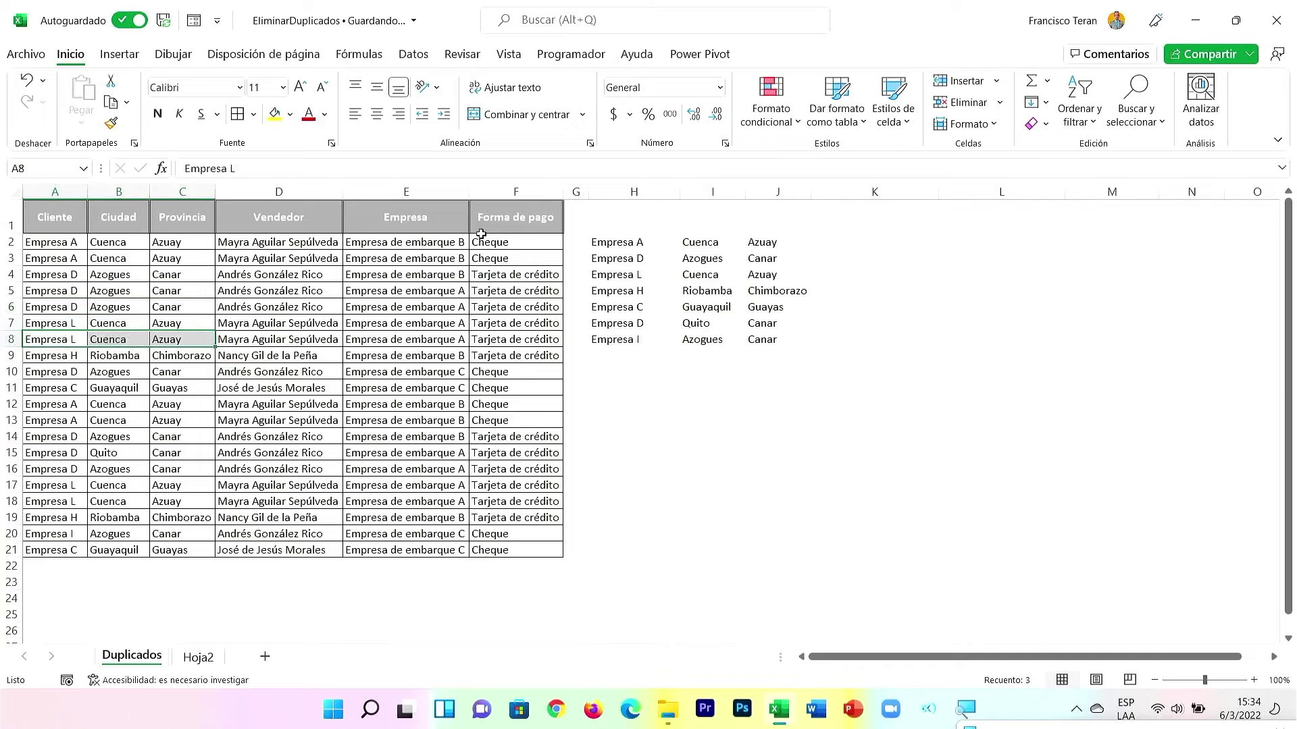
# Compare the first Empresa D row with the Empresa I row in the unique results across client, city and province
pyautogui.click(639, 259)
pyautogui.click(633, 325)
pyautogui.click(706, 342)
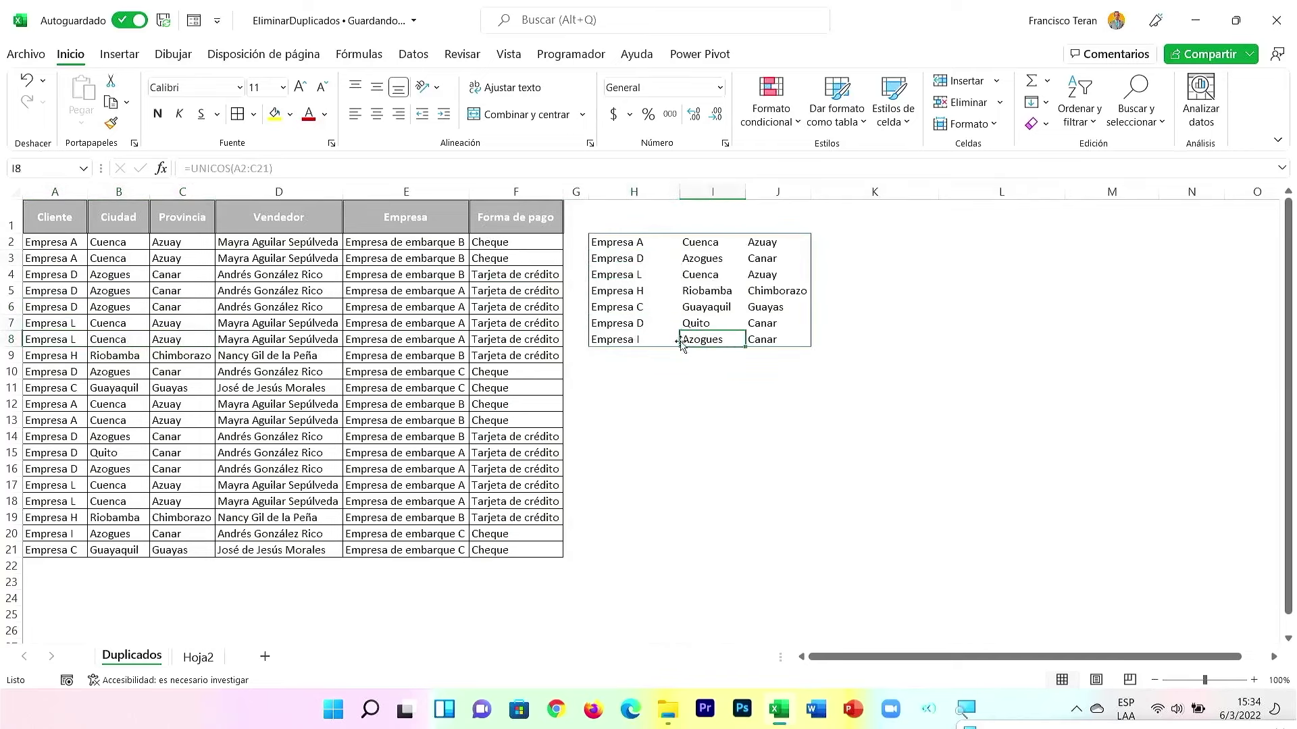
pyautogui.click(708, 264)
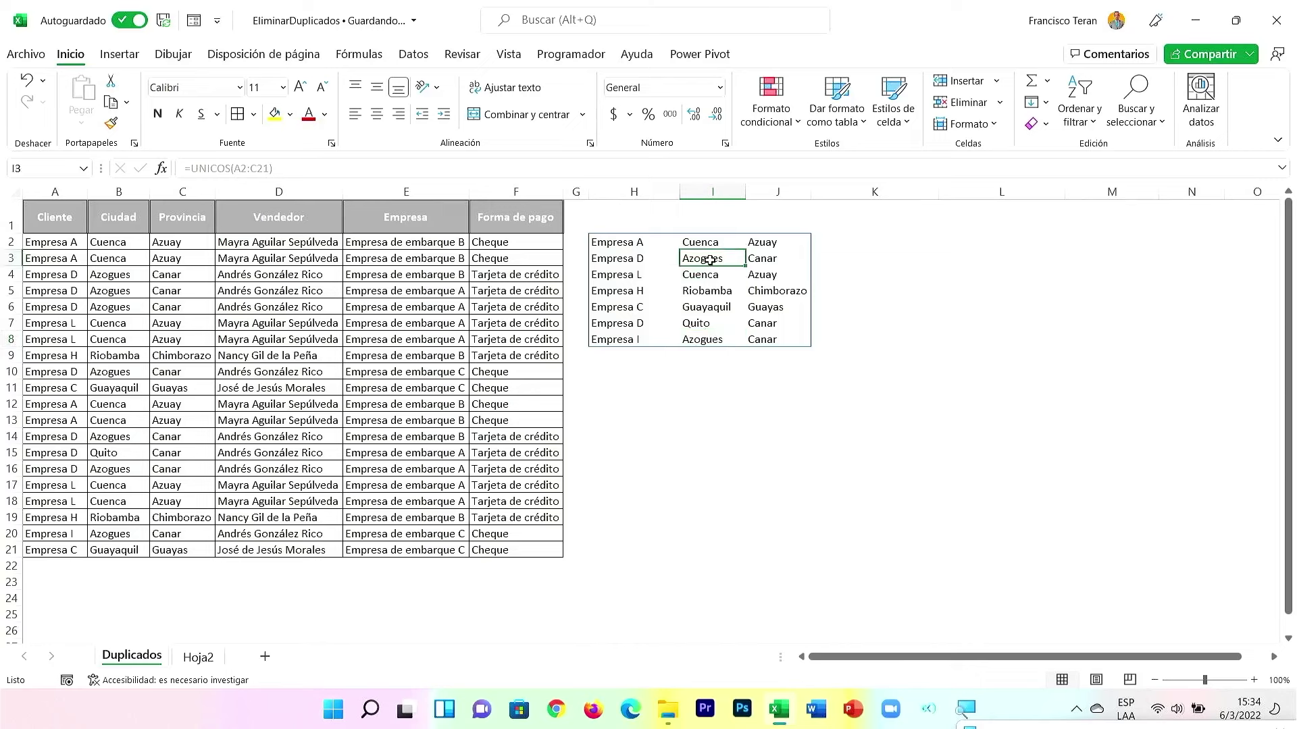
pyautogui.moveTo(714, 340); pyautogui.dragTo(757, 339)
pyautogui.moveTo(714, 263); pyautogui.dragTo(776, 263)
pyautogui.click(639, 260)
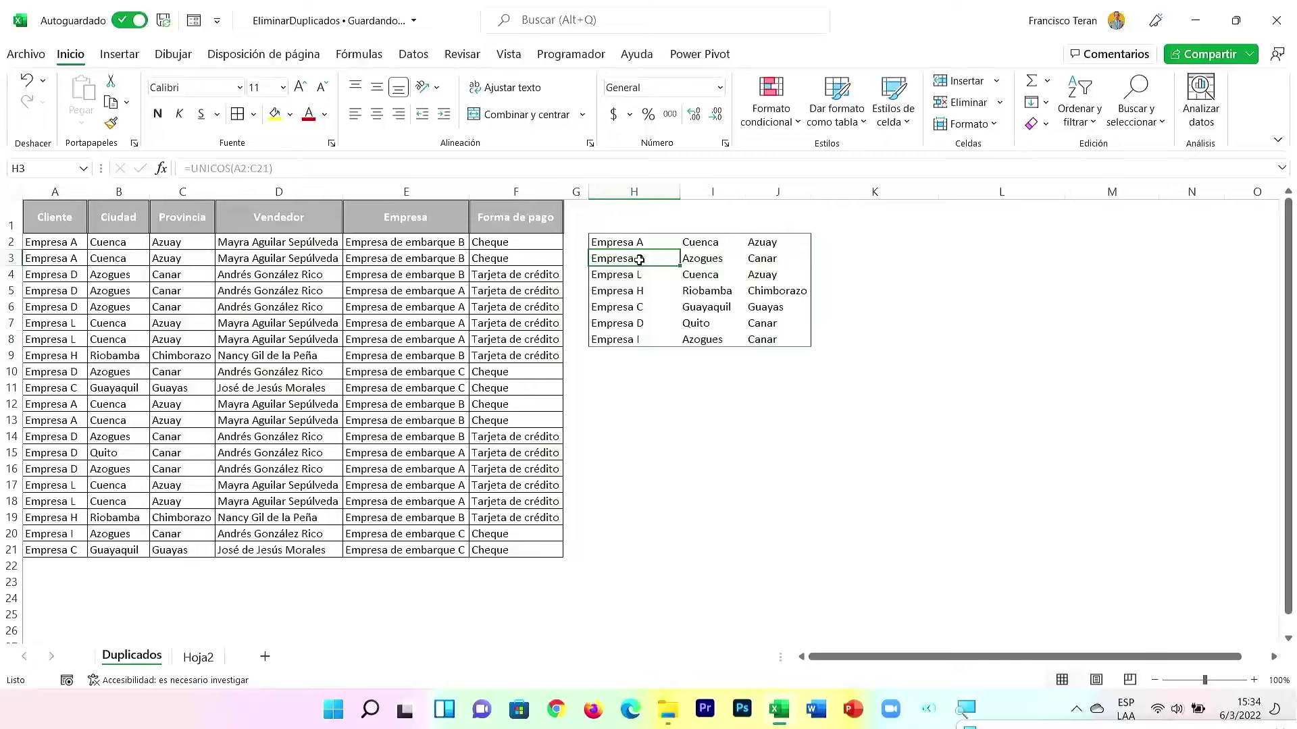
pyautogui.moveTo(689, 260); pyautogui.dragTo(761, 260)
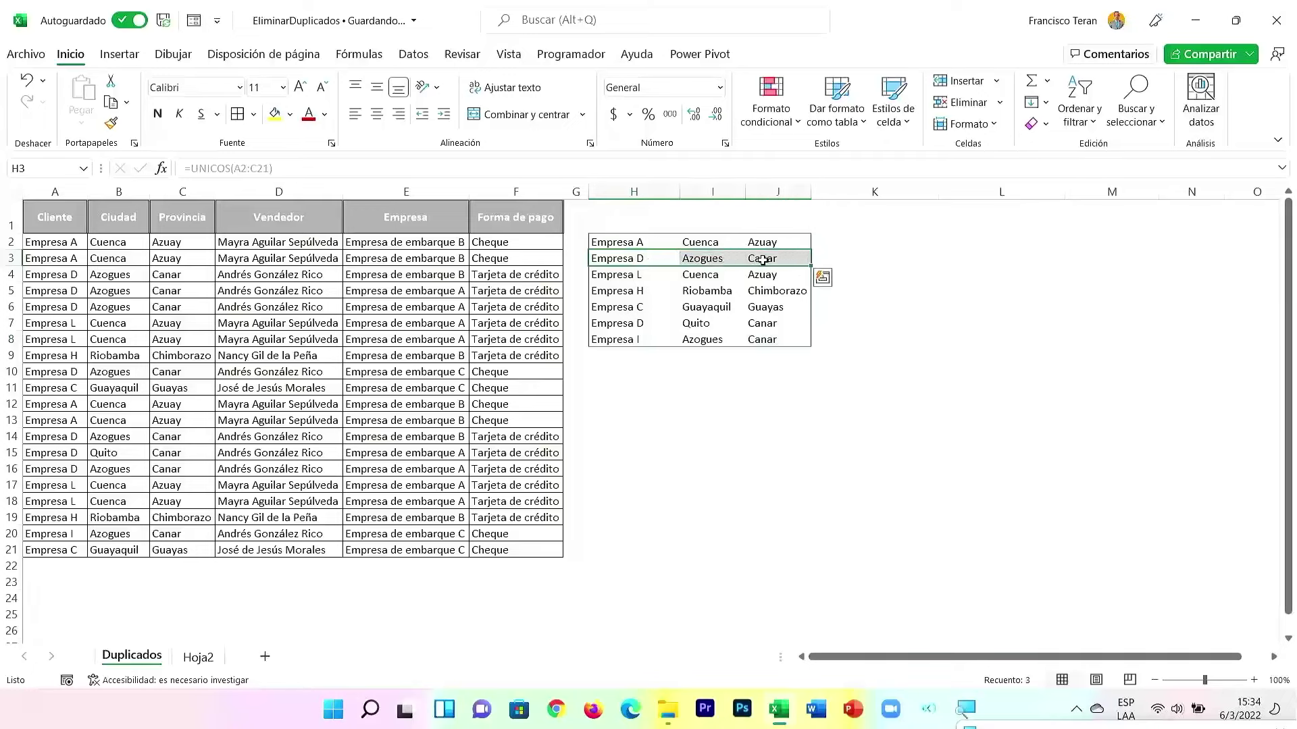
pyautogui.moveTo(645, 339); pyautogui.dragTo(764, 340)
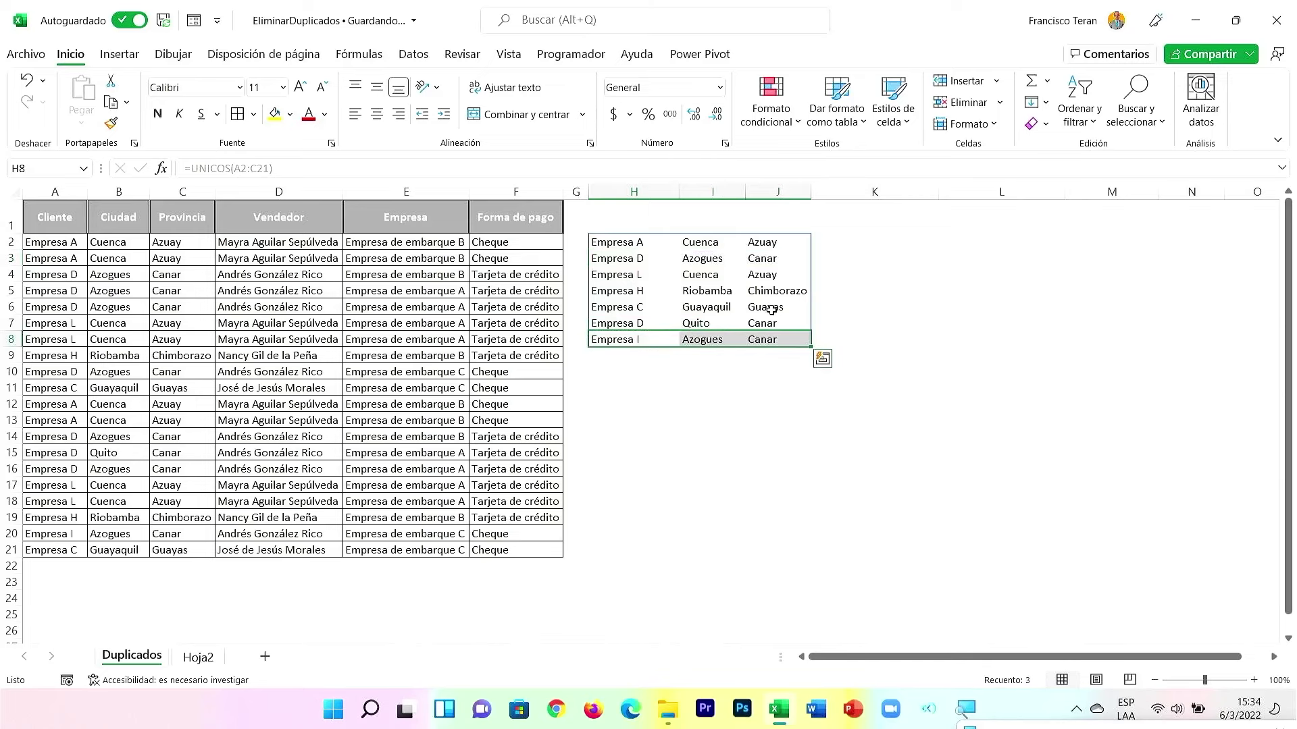
# Extend the UNICOS range in H2 to A2:F21 so that all six table columns are evaluated
pyautogui.click(611, 244)
pyautogui.doubleClick(611, 244)
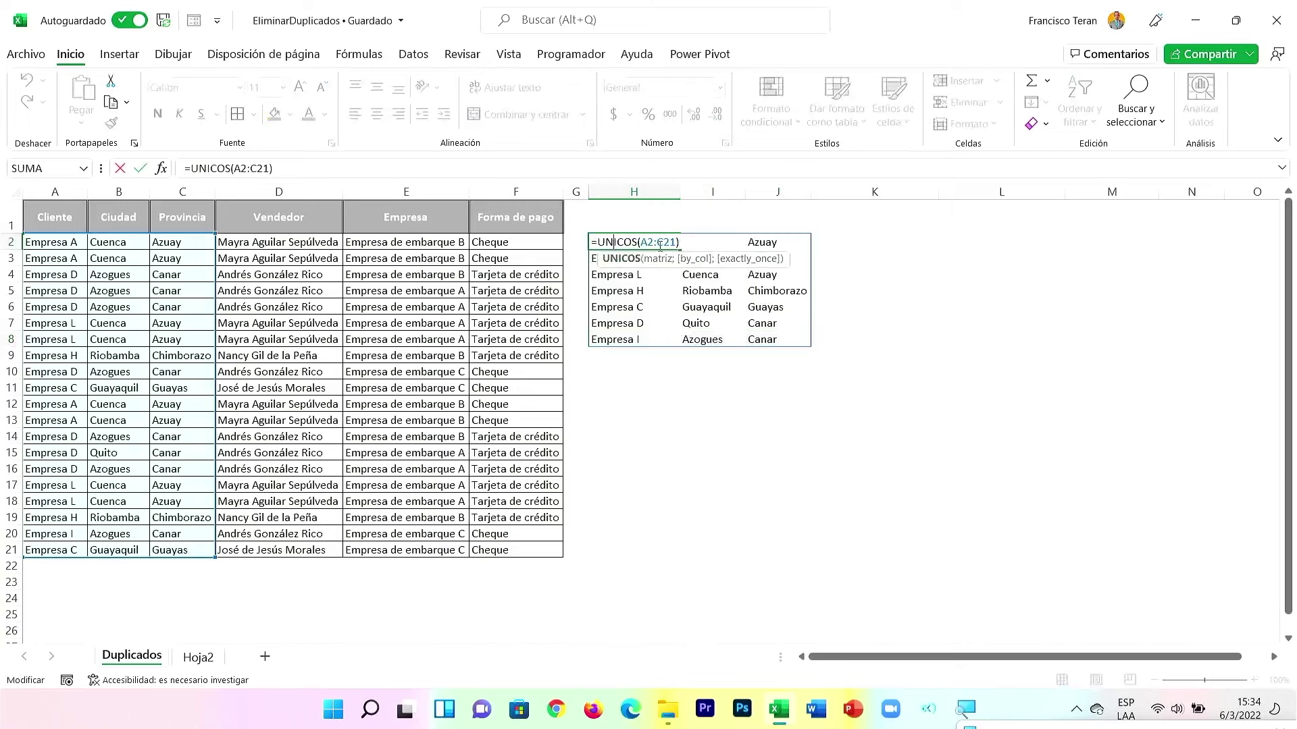
pyautogui.moveTo(678, 245); pyautogui.dragTo(646, 244)
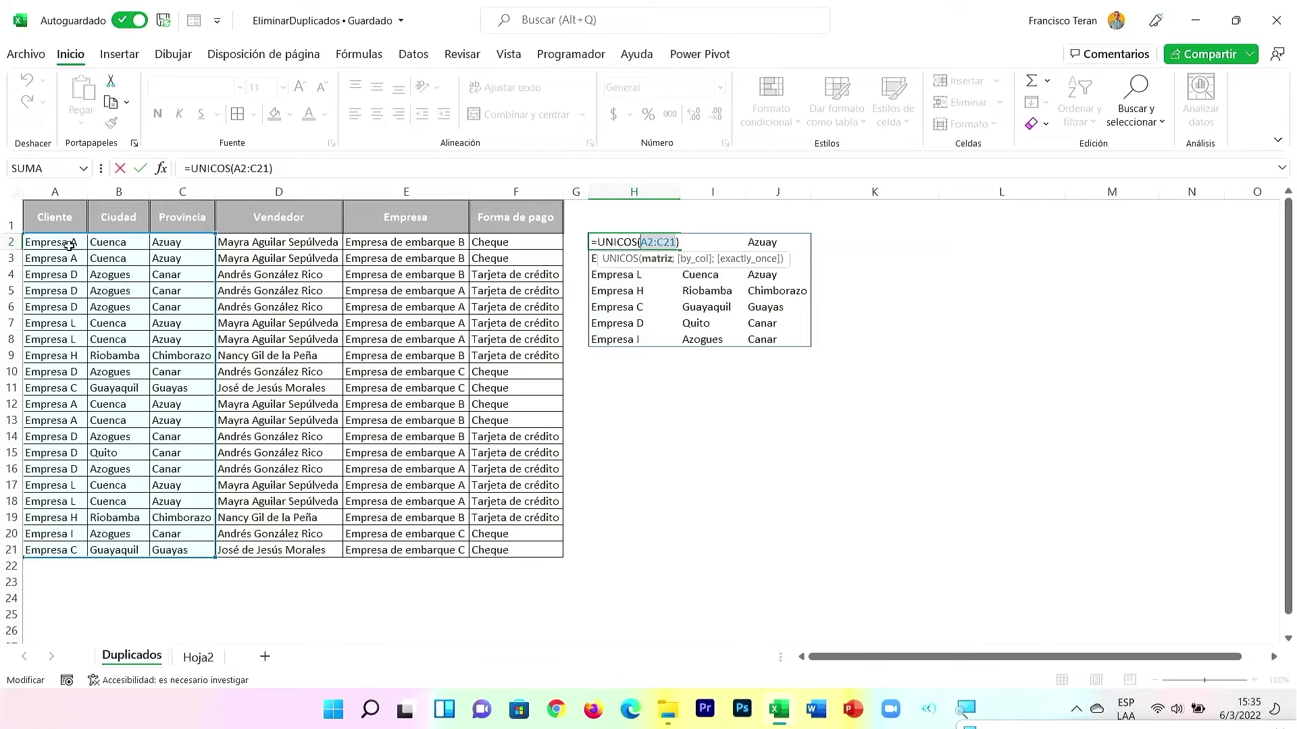
pyautogui.moveTo(46, 244); pyautogui.dragTo(519, 546)
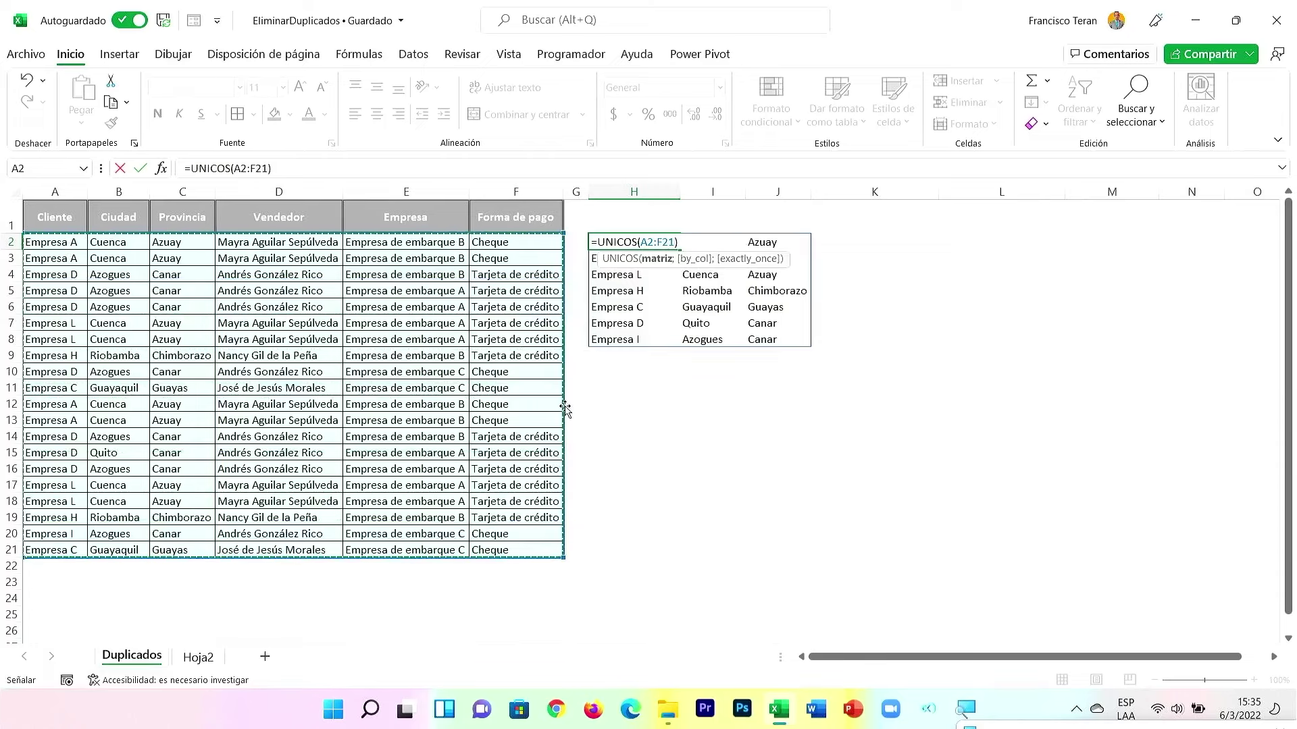
pyautogui.press('Return')
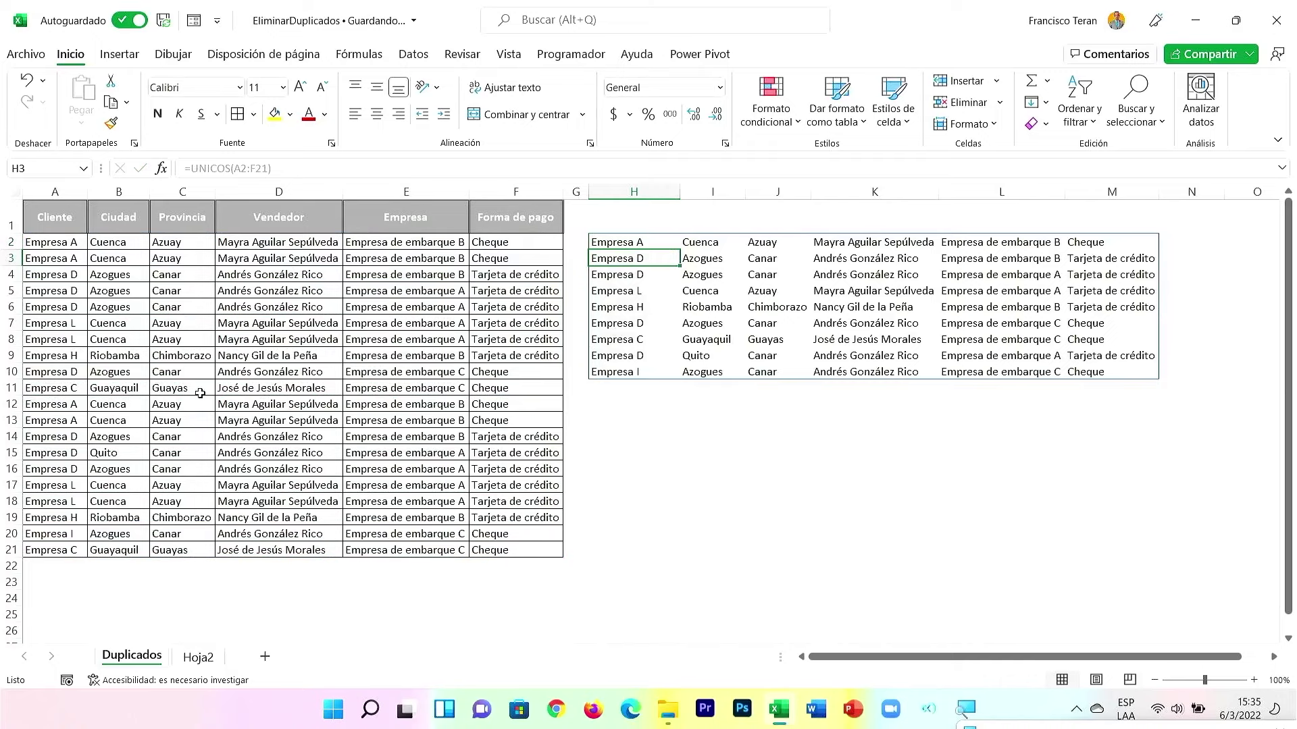
# Compare source table rows 11 through 21 with the unique results, including the Empresa I row
pyautogui.moveTo(30, 388); pyautogui.dragTo(510, 548)
pyautogui.moveTo(79, 412); pyautogui.dragTo(509, 537)
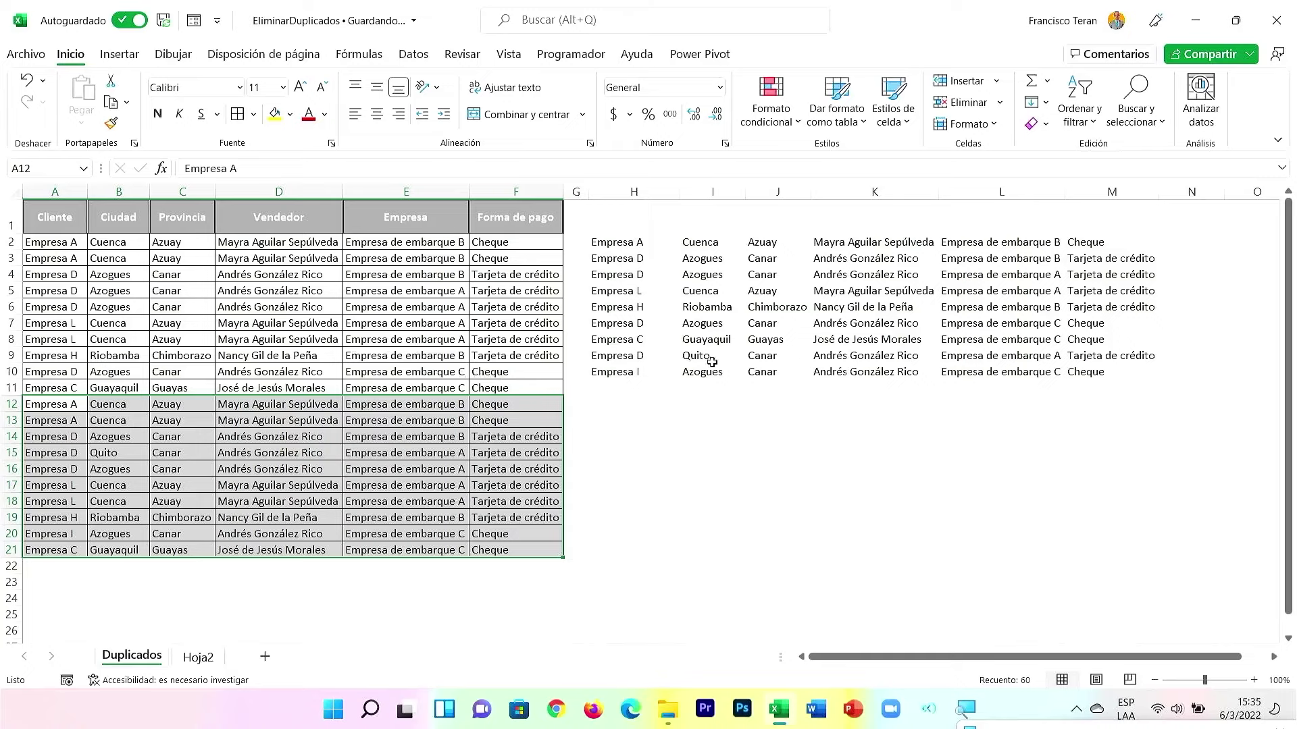
pyautogui.moveTo(613, 373); pyautogui.dragTo(1101, 372)
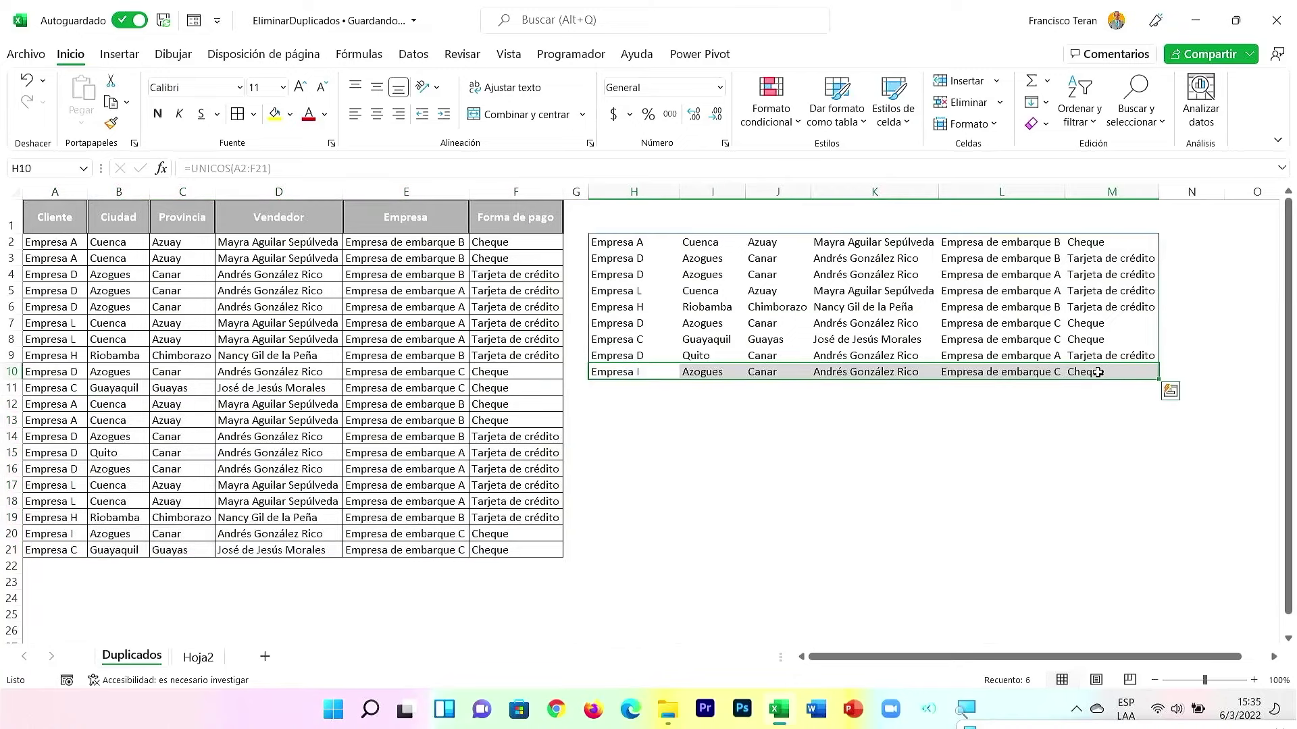
pyautogui.moveTo(622, 243); pyautogui.dragTo(1114, 307)
# Change the UNICOS range in H2 to E2:E21 so that only the Empresa column is evaluated
pyautogui.click(622, 241)
pyautogui.doubleClick(622, 241)
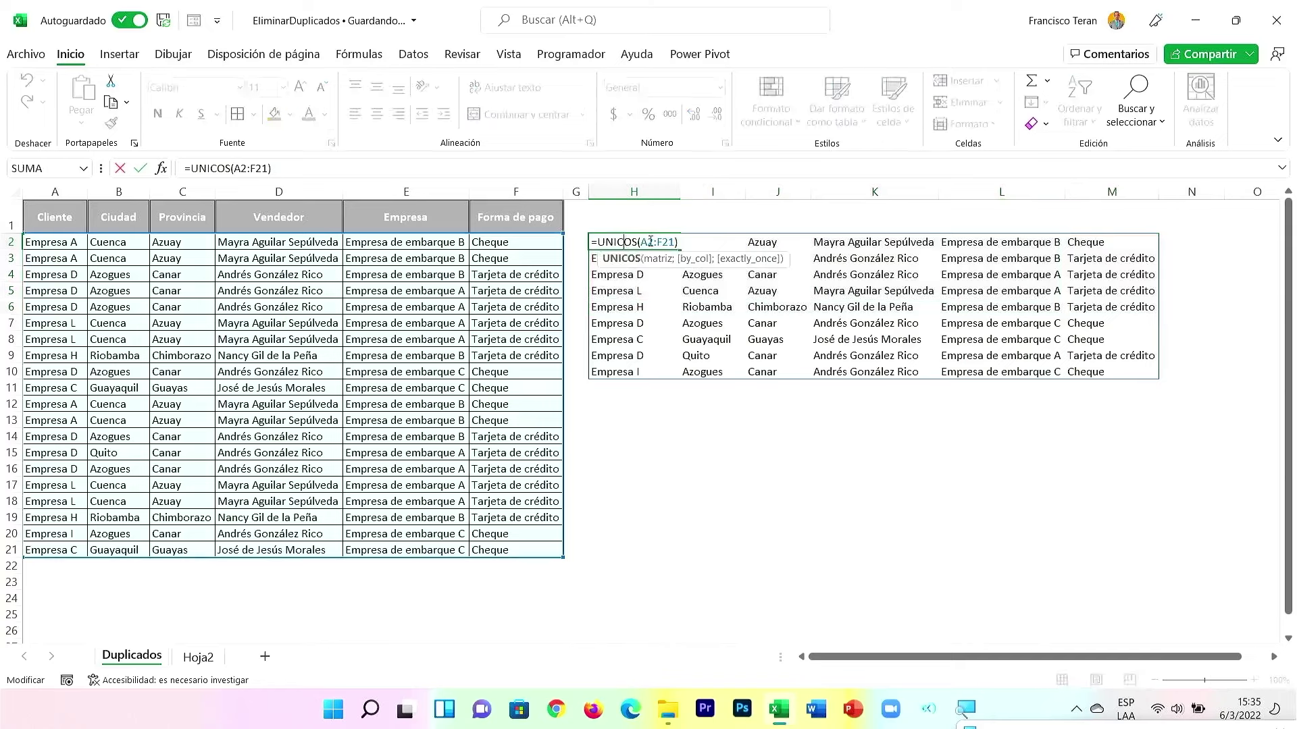
pyautogui.moveTo(673, 242); pyautogui.dragTo(648, 241)
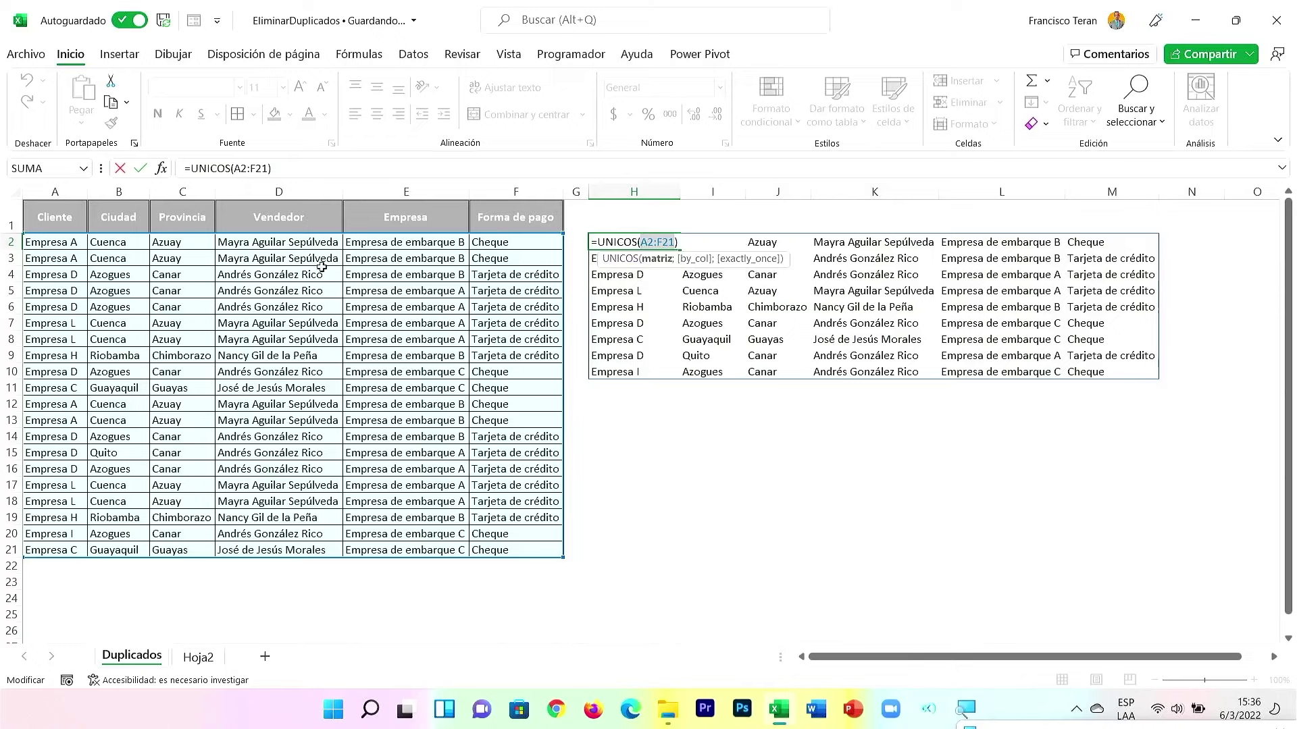
pyautogui.moveTo(414, 243); pyautogui.dragTo(415, 550)
pyautogui.press('Return')
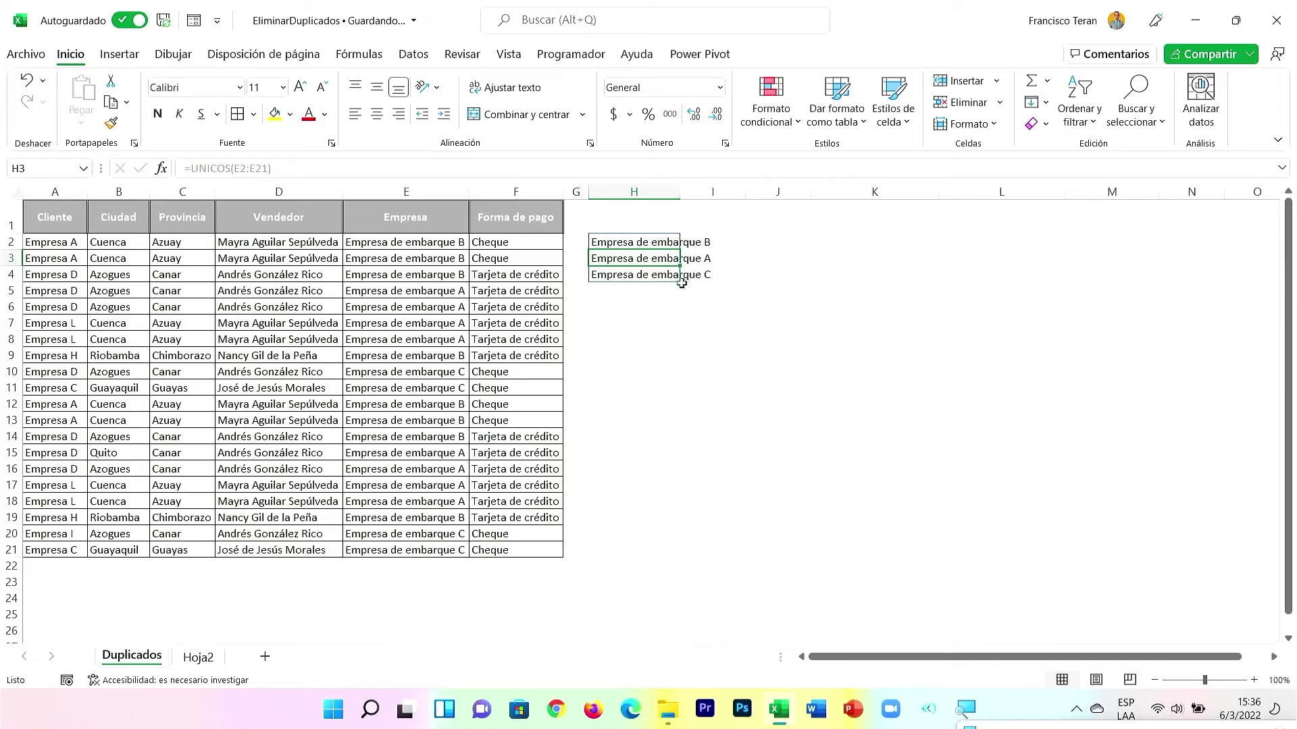
# Replace the UNICOS range in H2 with F2:F21 to list the distinct payment methods
pyautogui.doubleClick(633, 242)
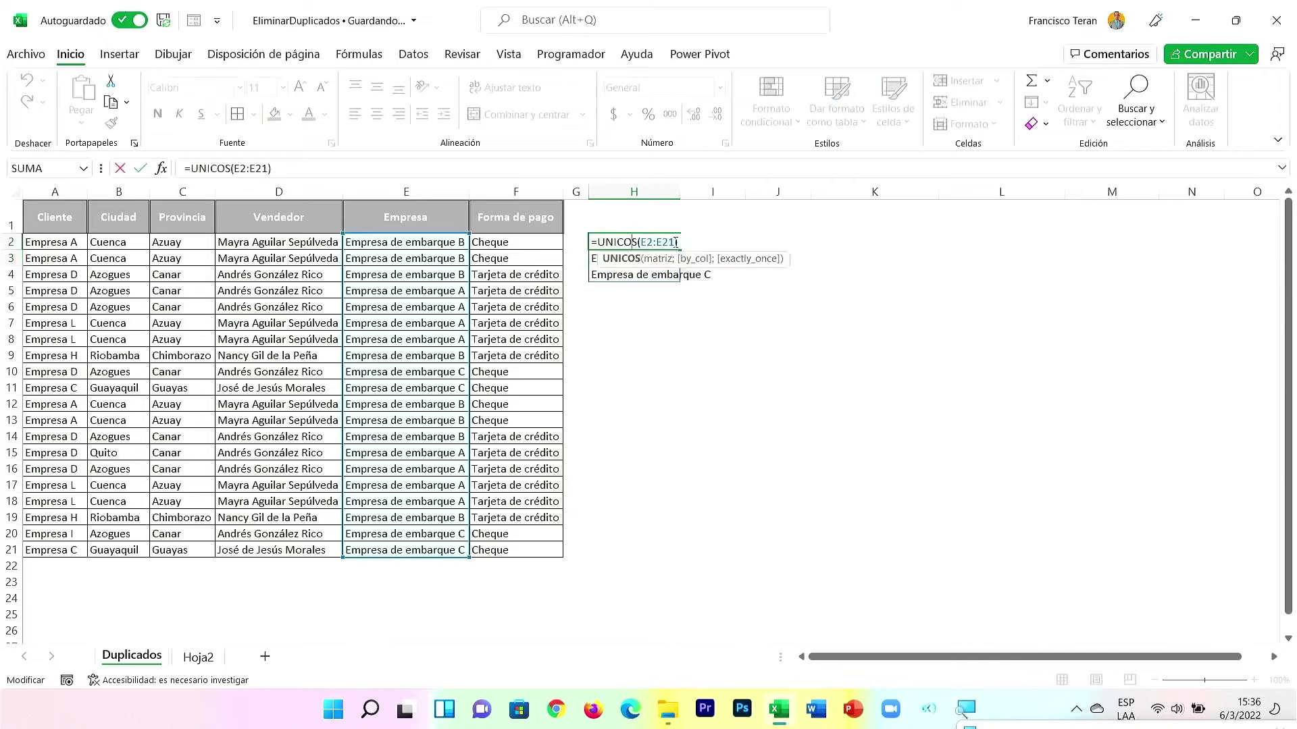
pyautogui.moveTo(675, 242); pyautogui.dragTo(640, 242)
pyautogui.moveTo(483, 241); pyautogui.dragTo(510, 550)
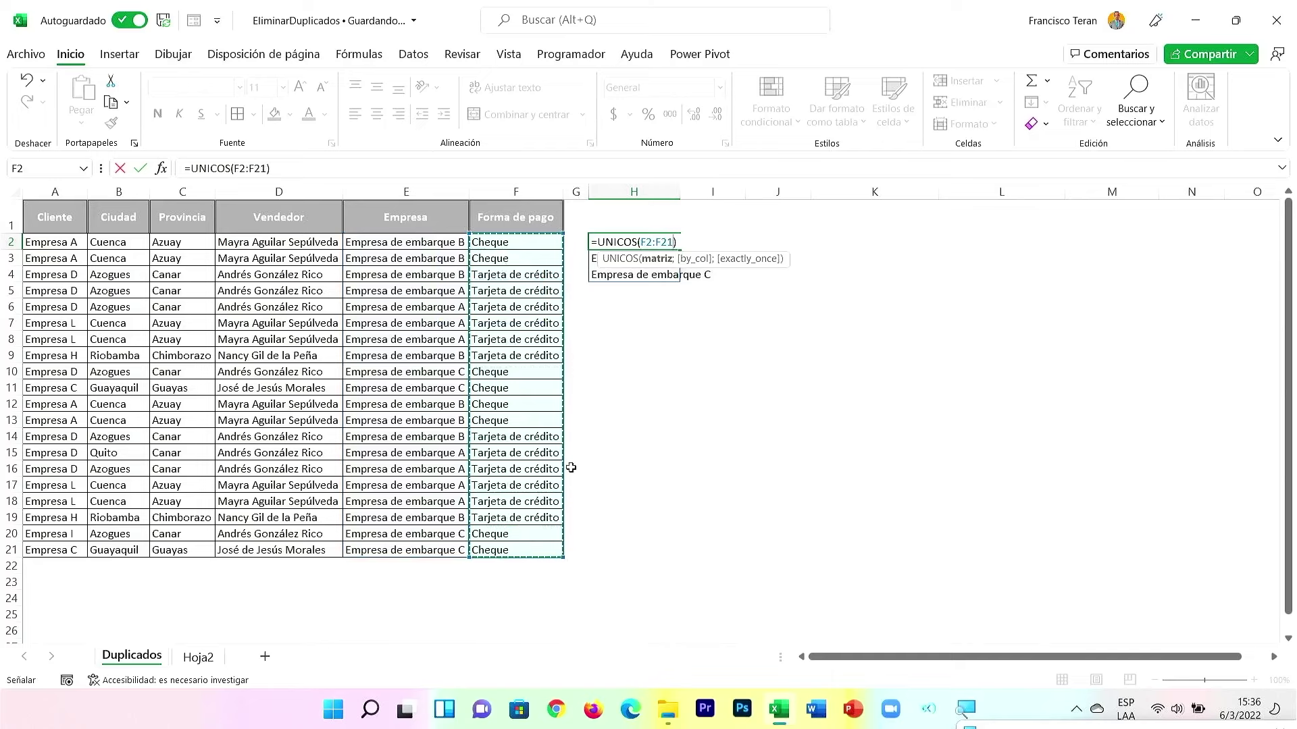
pyautogui.press('Return')
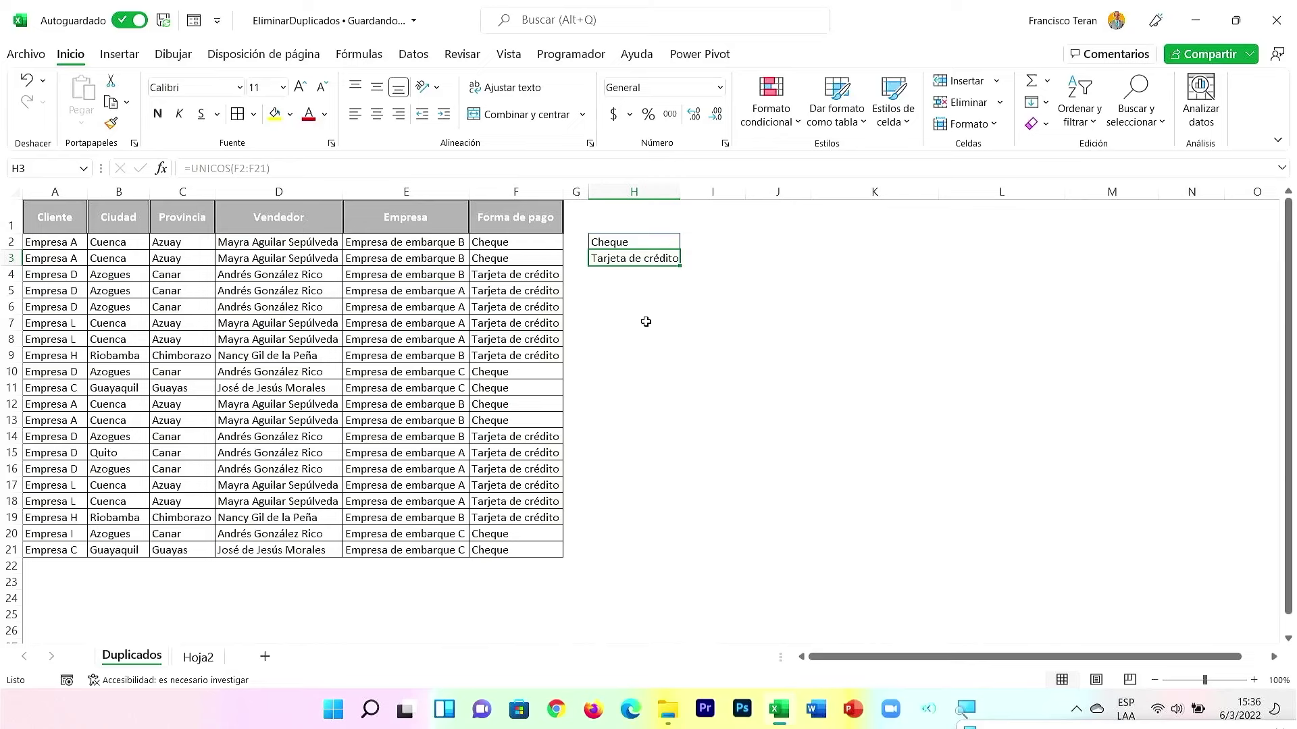
# Change the payment method in F6 to Efectivo and check the UNICOS results and formula in H2
pyautogui.click(503, 304)
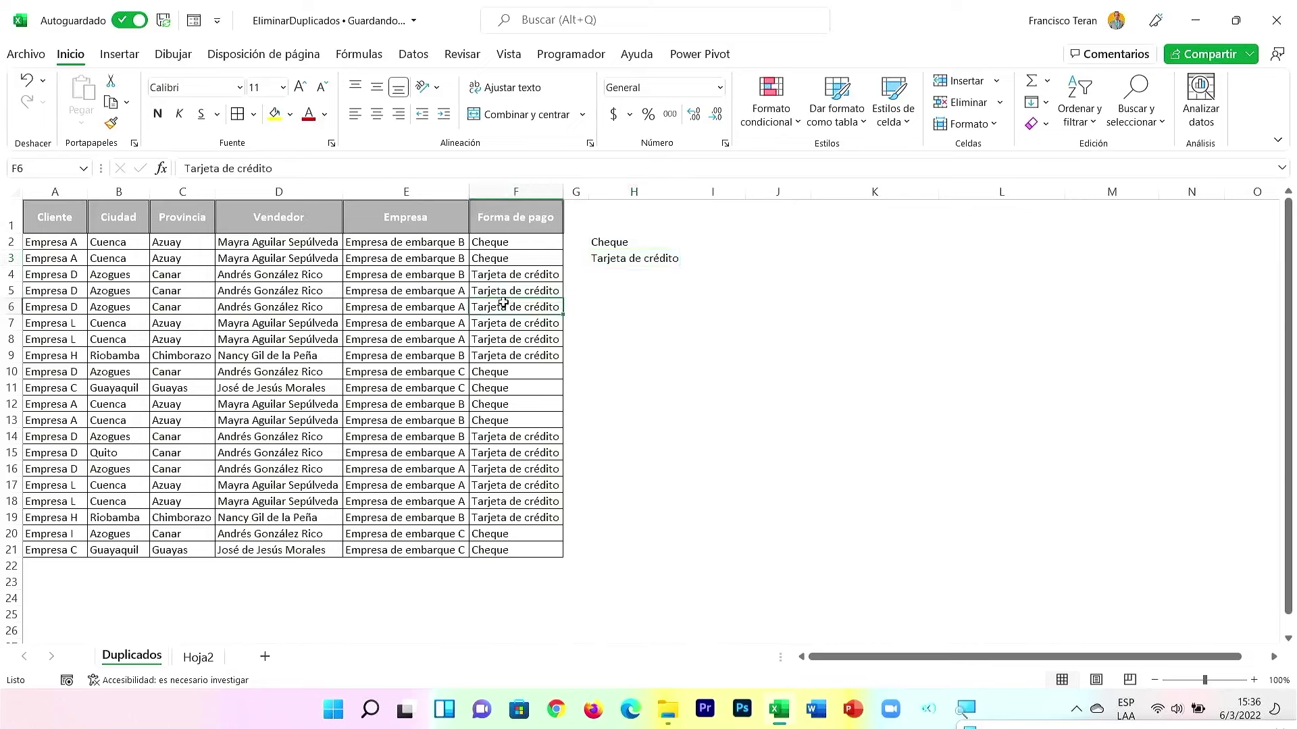
pyautogui.write('Efectivo')
pyautogui.press('Return')
pyautogui.moveTo(626, 243); pyautogui.dragTo(631, 273)
pyautogui.click(630, 245)
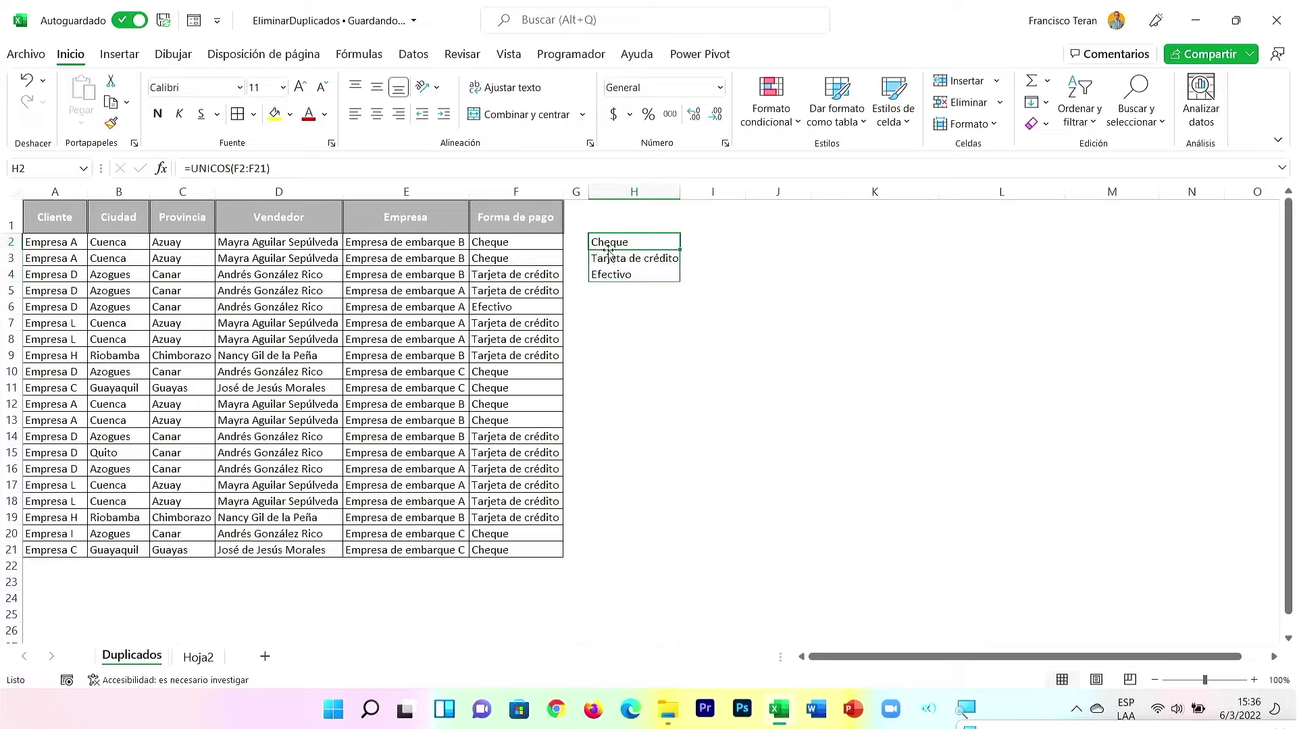
pyautogui.click(212, 170)
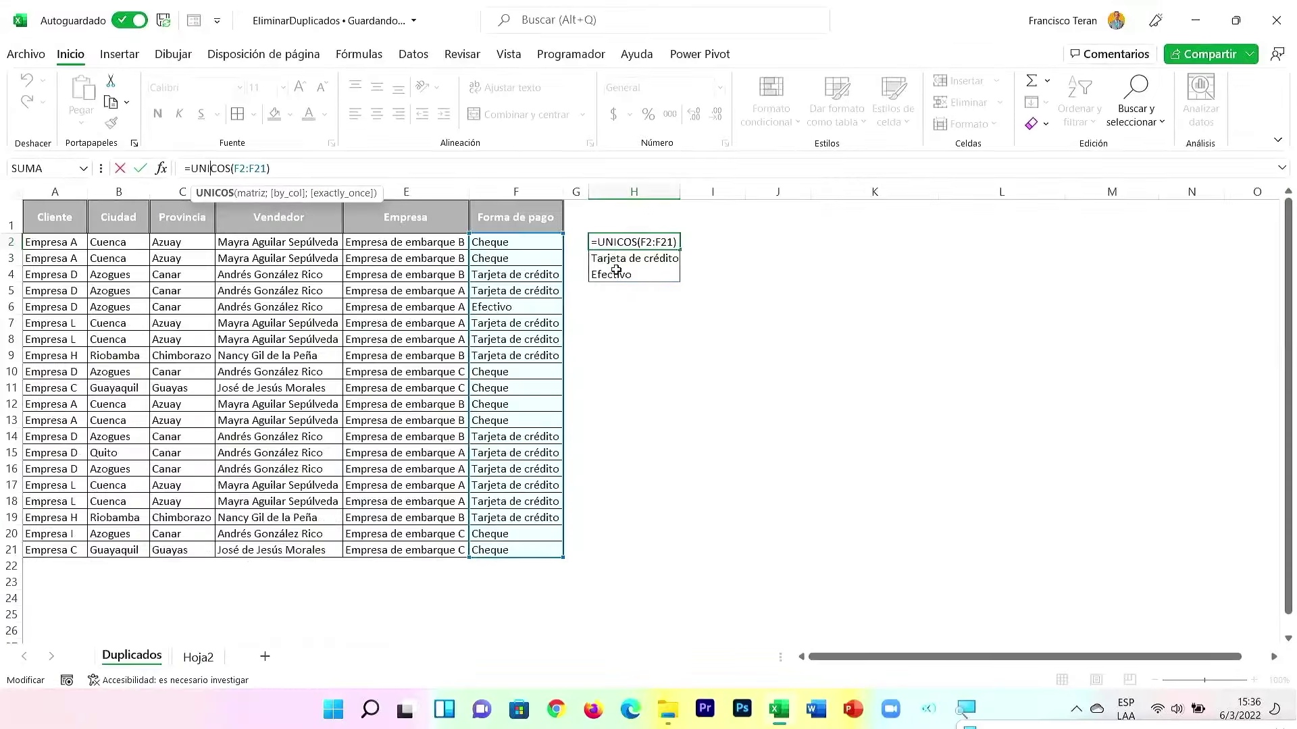
pyautogui.hotkey('ctrl', 'Return')
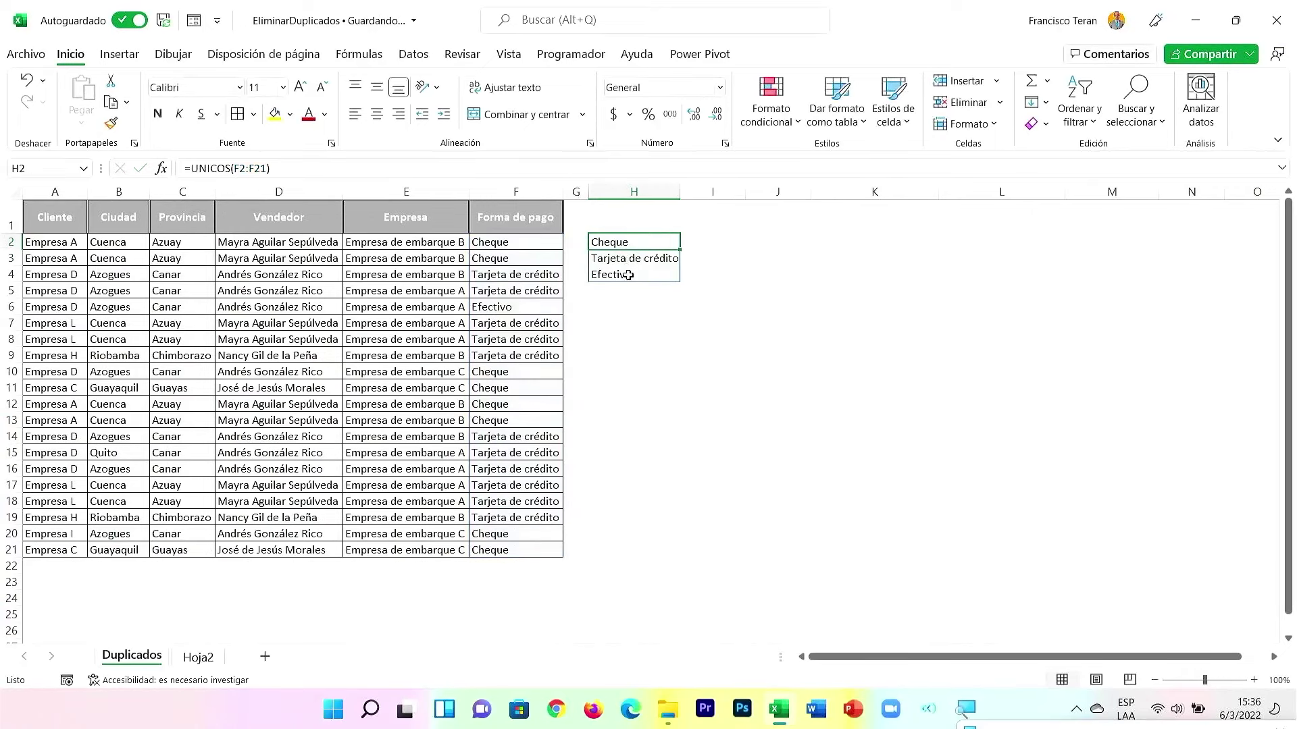
# Clear the UNICOS formula from H2
pyautogui.moveTo(53, 243); pyautogui.dragTo(482, 550)
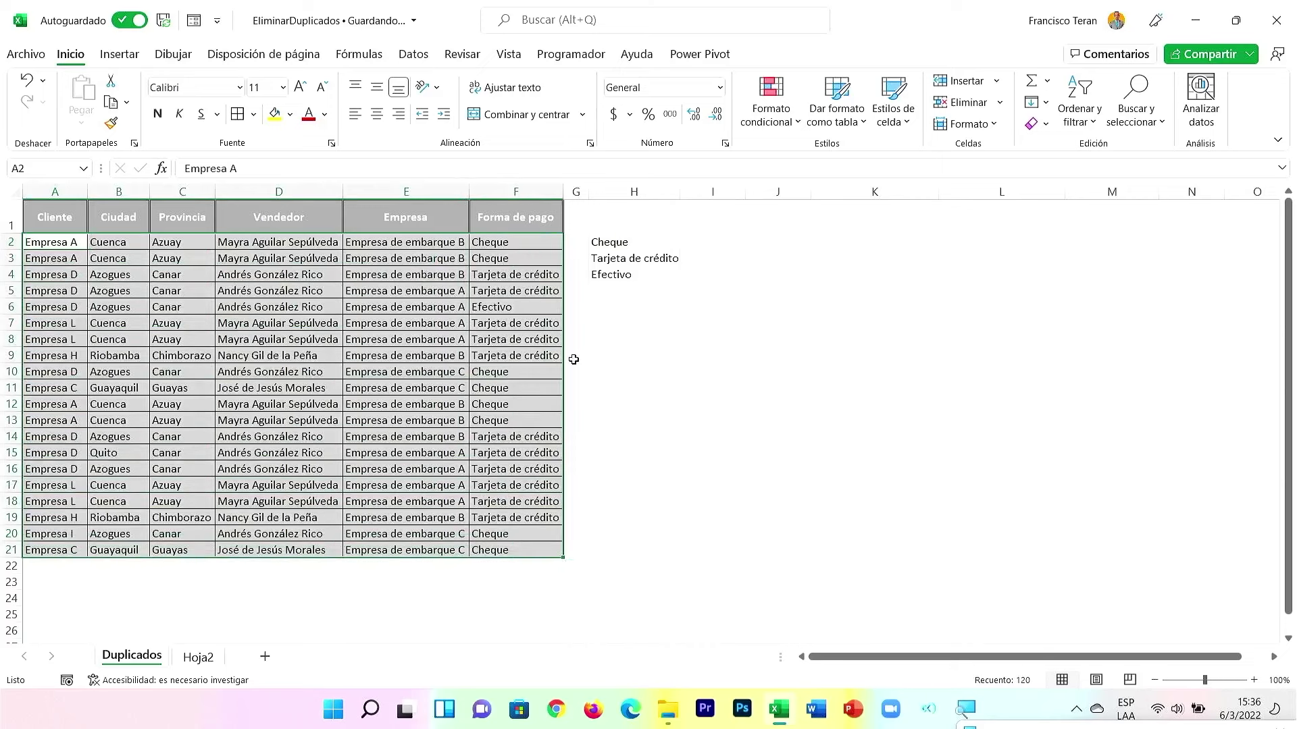
pyautogui.moveTo(617, 243); pyautogui.dragTo(645, 241)
pyautogui.press('Delete')
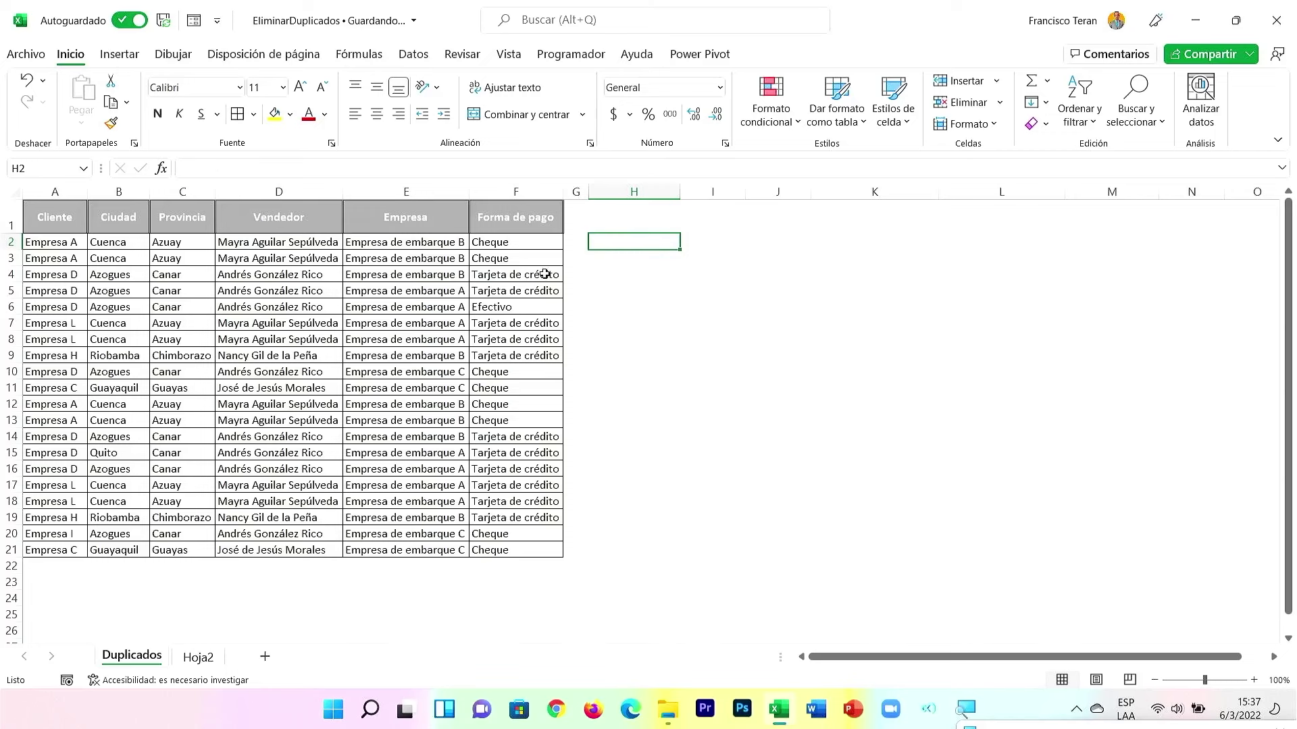
# Review the data tools and the full source table, and compare it with the table on the Hoja2 sheet
pyautogui.click(298, 272)
pyautogui.click(65, 244)
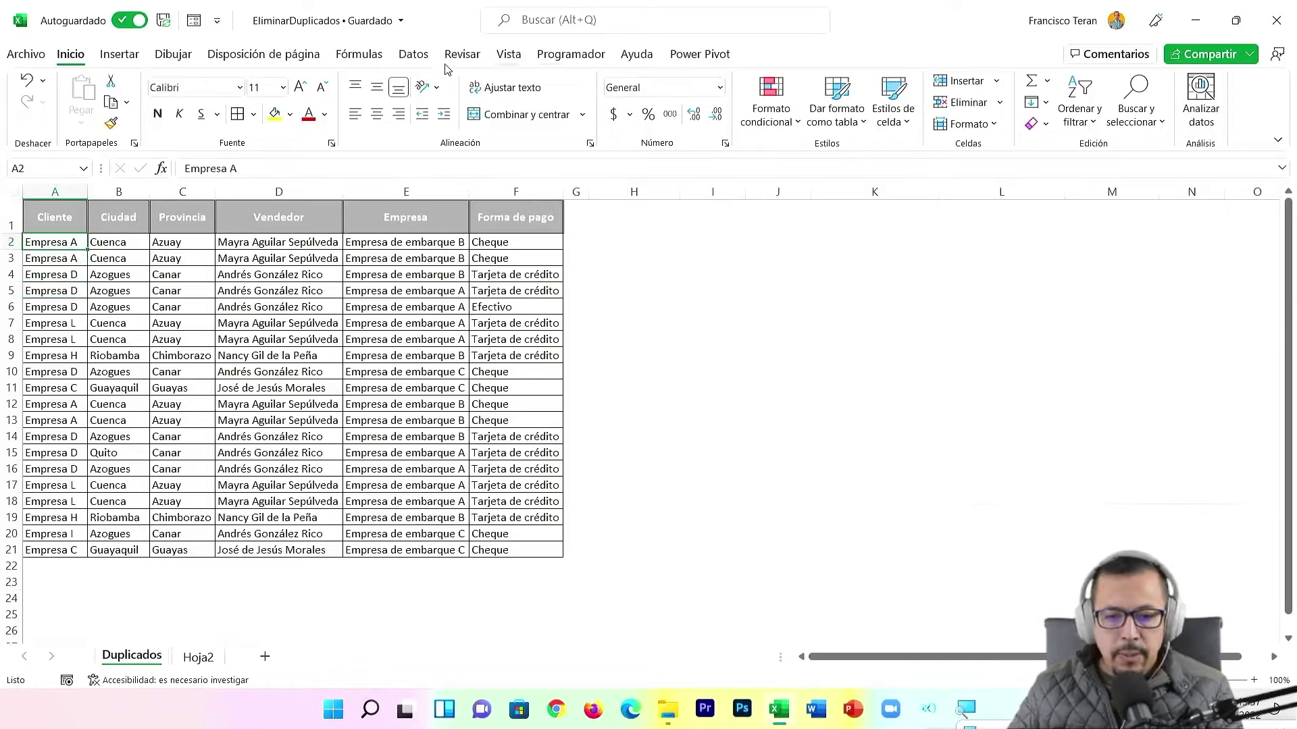
pyautogui.click(413, 55)
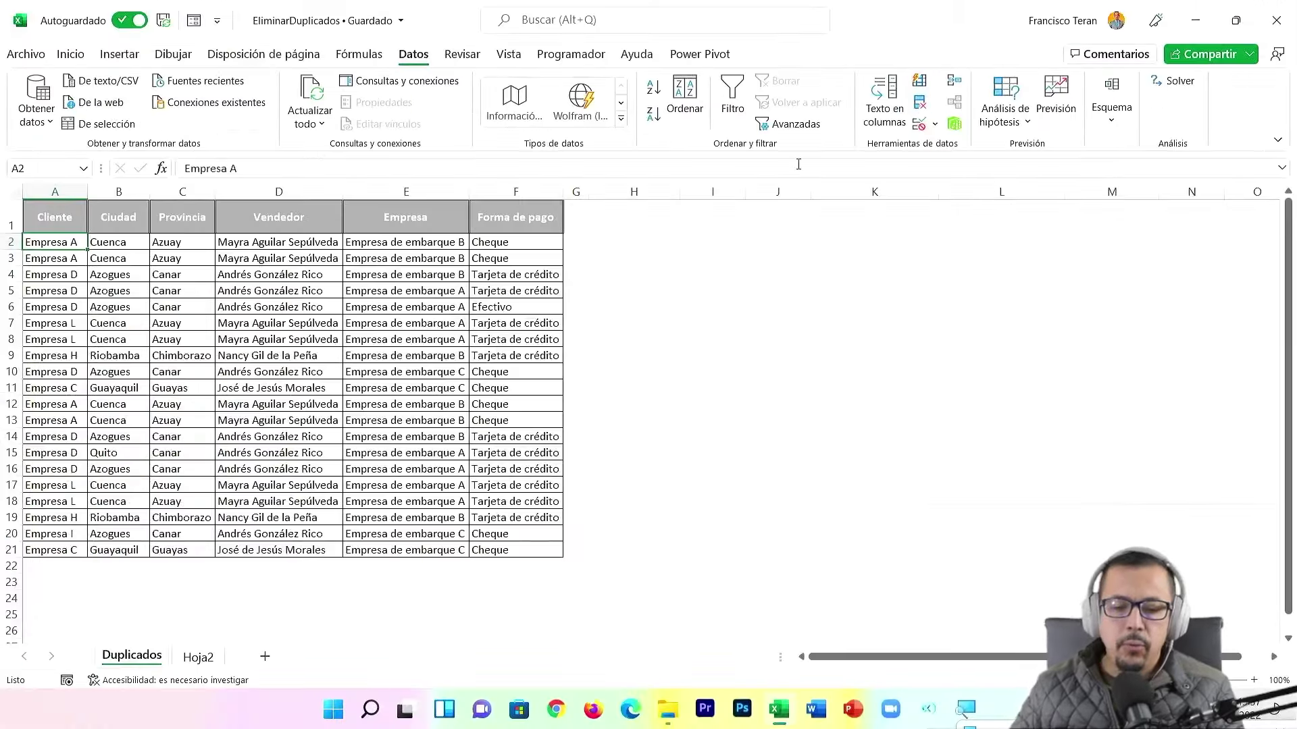
pyautogui.click(466, 286)
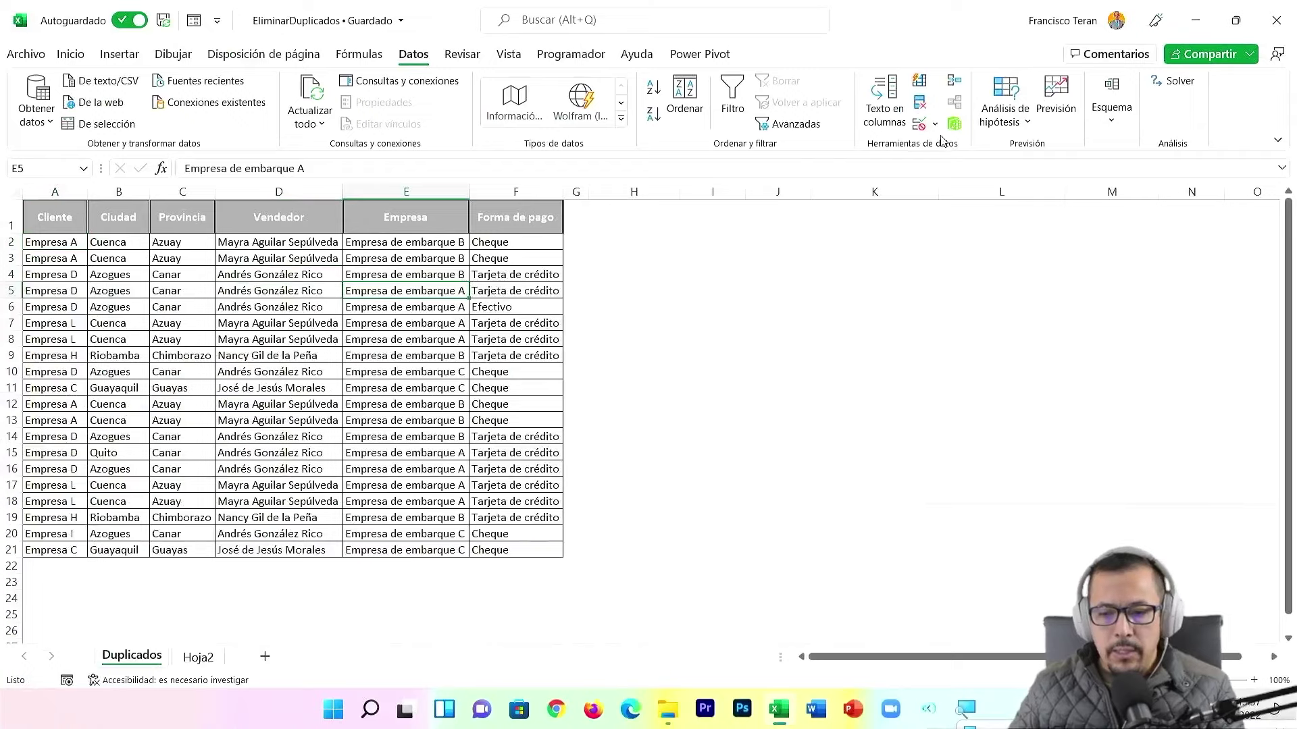
pyautogui.click(287, 385)
pyautogui.moveTo(26, 230); pyautogui.dragTo(504, 550)
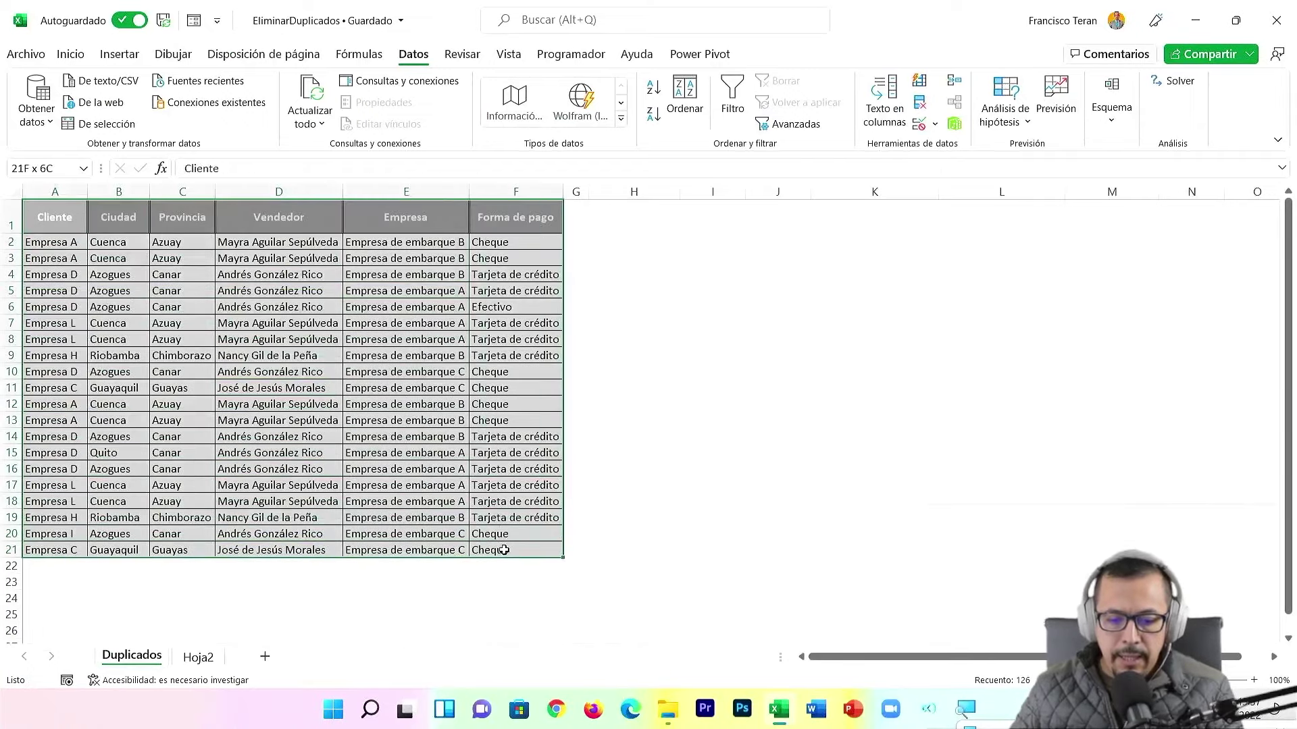
pyautogui.click(199, 658)
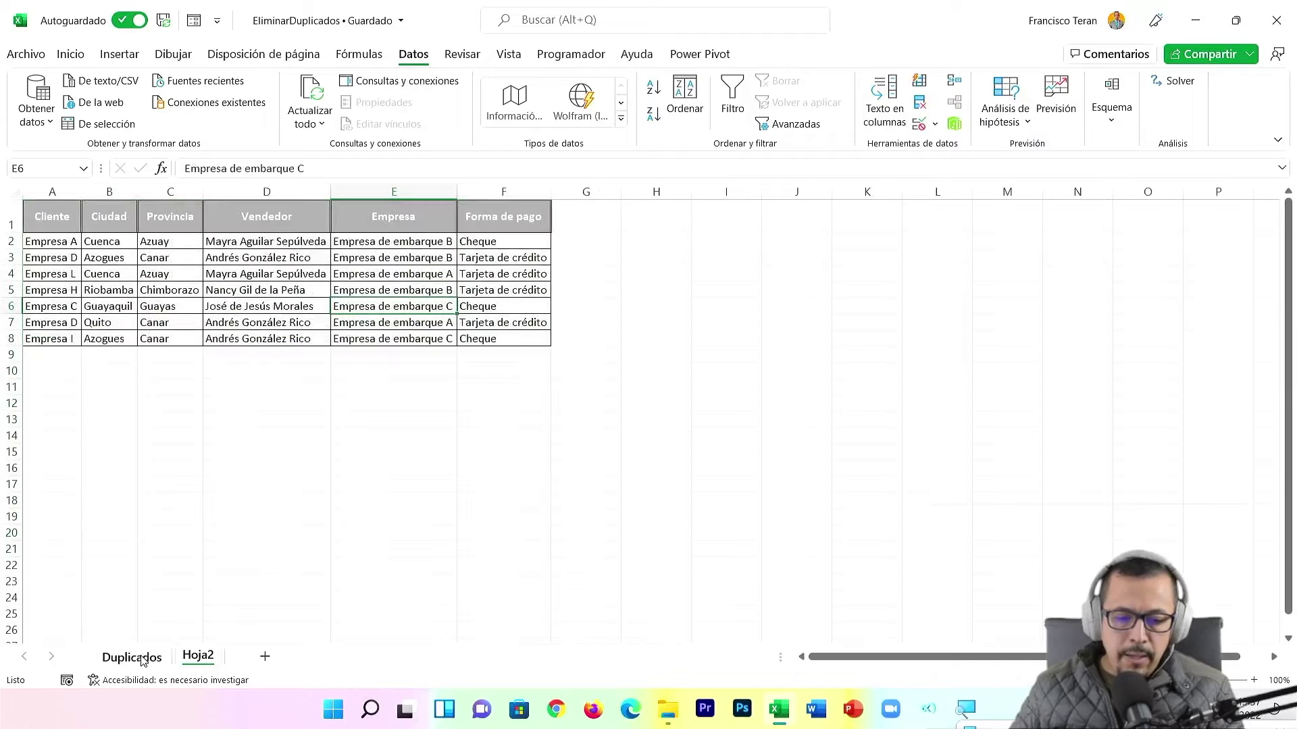
pyautogui.click(142, 658)
pyautogui.click(639, 219)
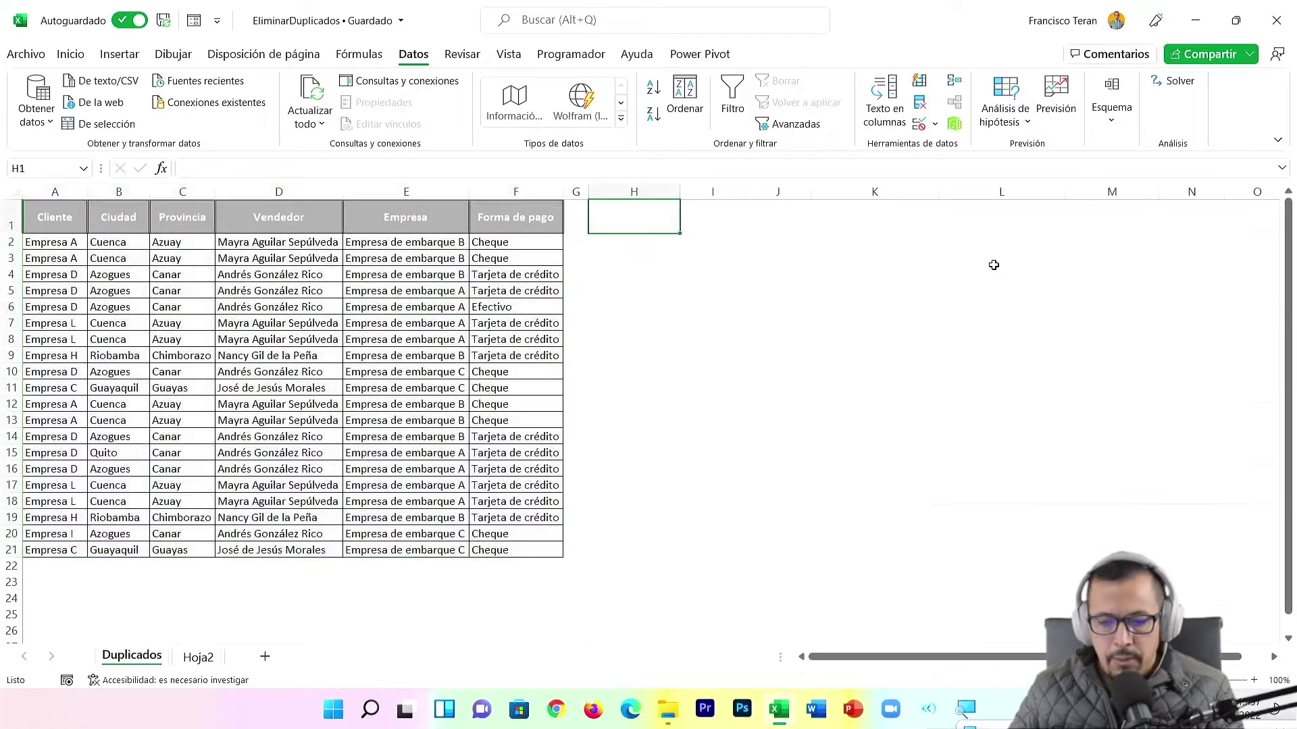
# Remove duplicate rows from the source table with only the Cliente column as the criterion, treating the first row as headers
pyautogui.click(418, 256)
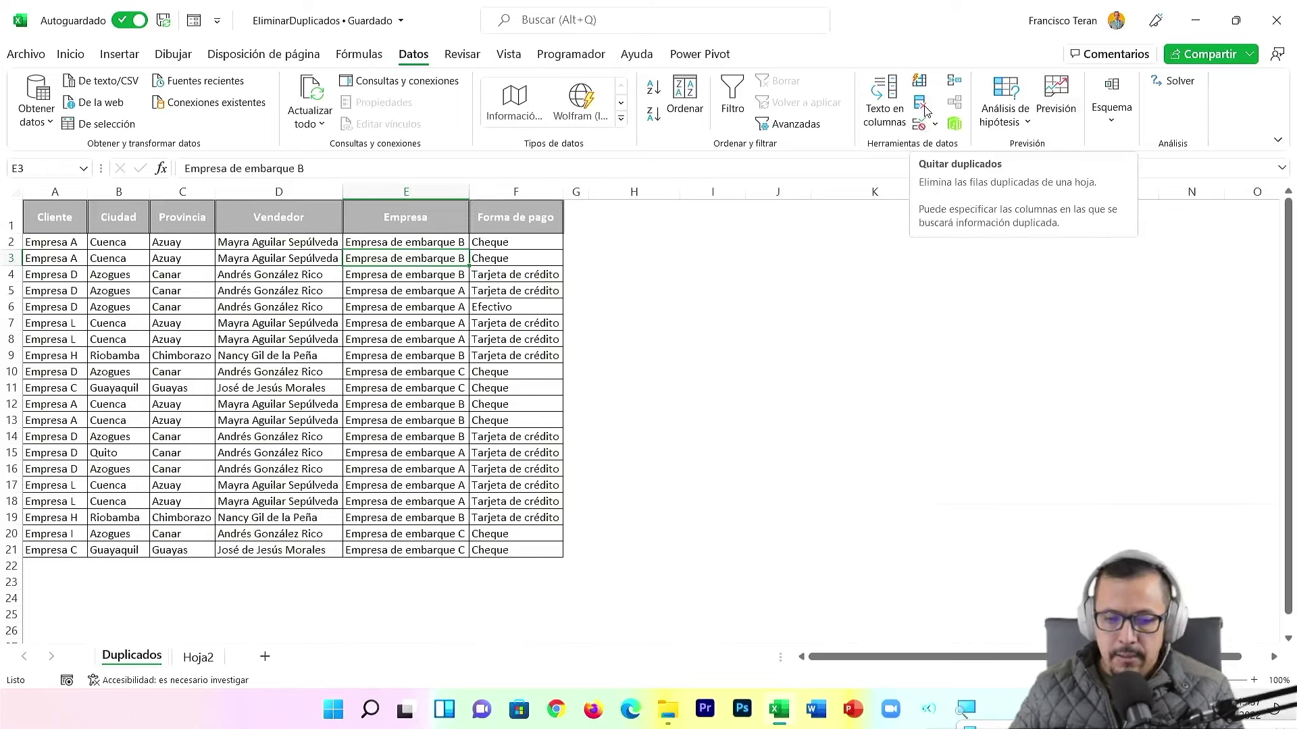
pyautogui.click(51, 258)
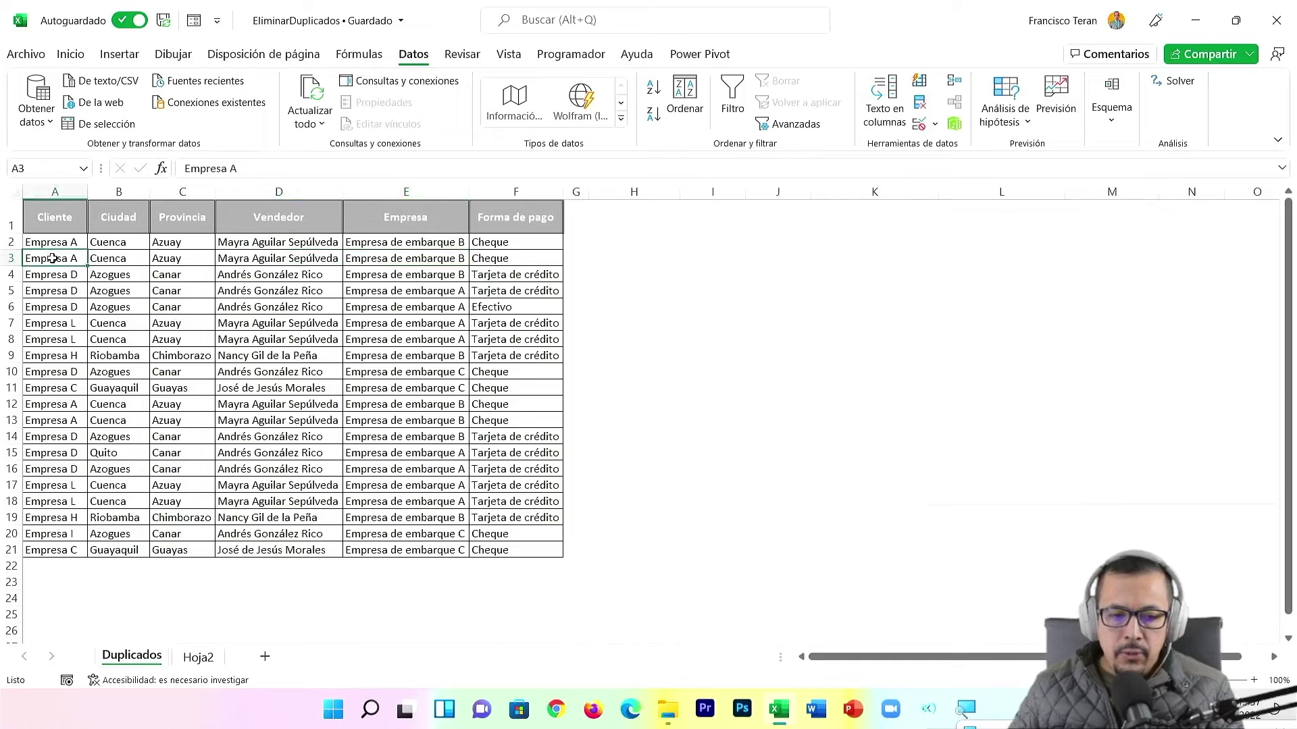
pyautogui.click(921, 105)
pyautogui.moveTo(746, 270); pyautogui.dragTo(742, 233)
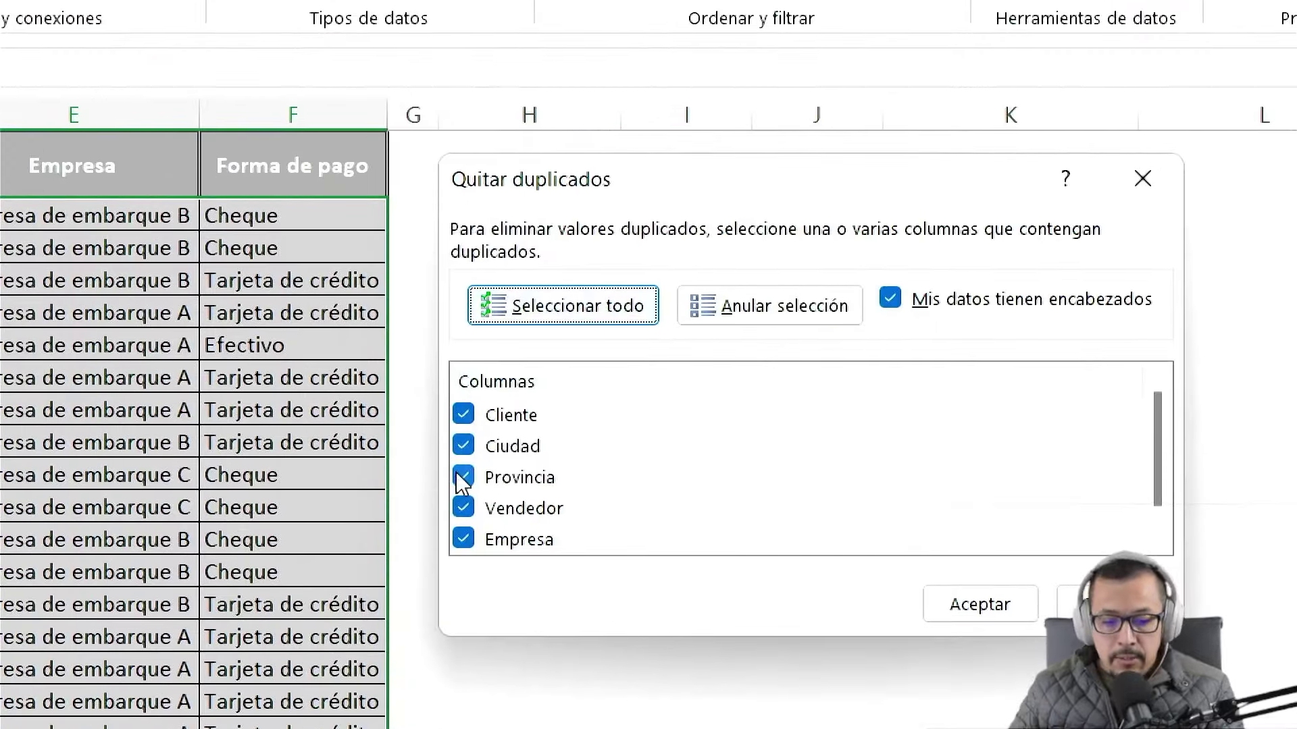
pyautogui.scroll(-1, 463, 473)
pyautogui.scroll(1, 486, 459)
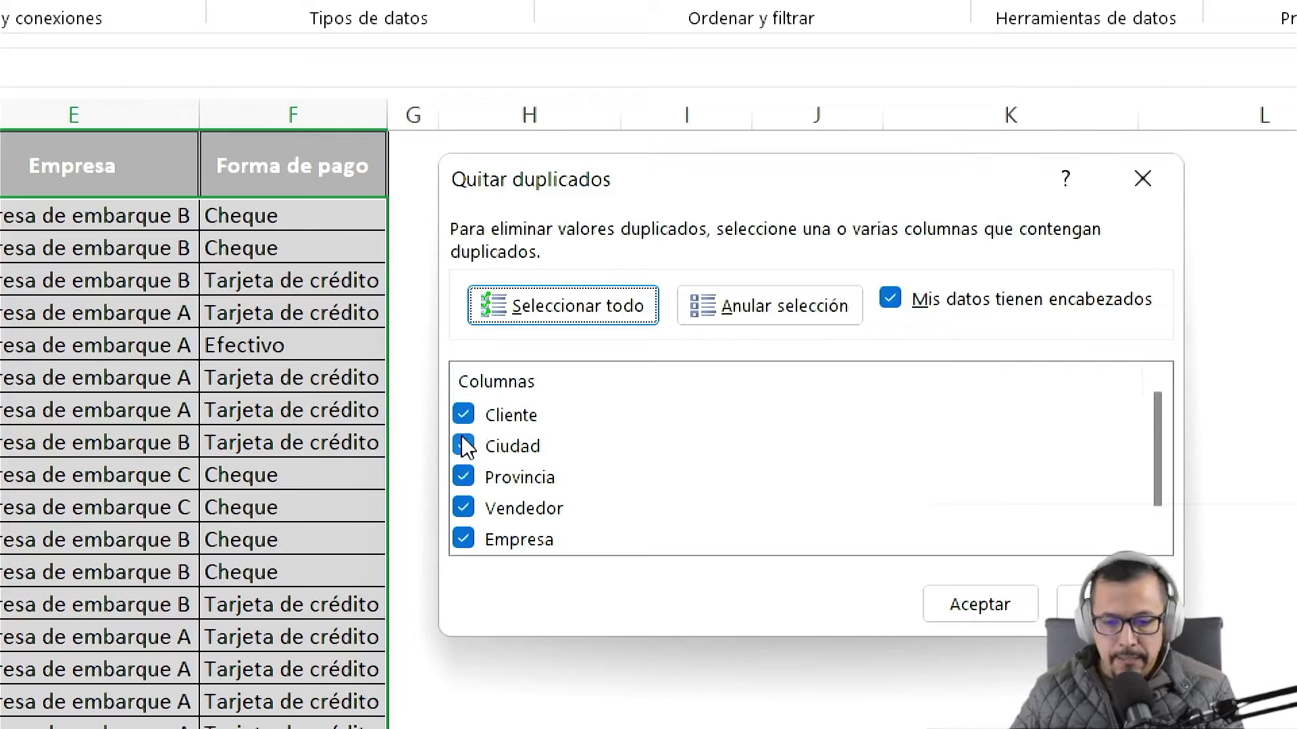
pyautogui.click(780, 311)
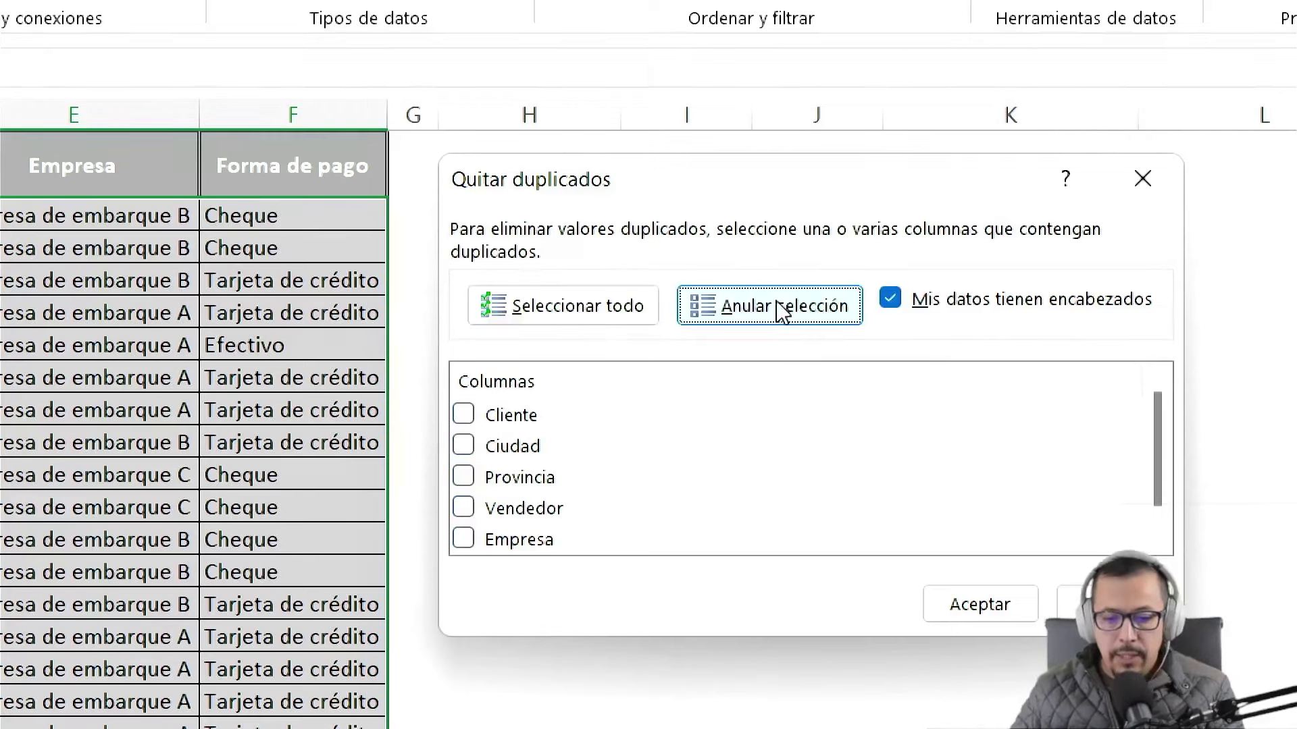
pyautogui.click(462, 417)
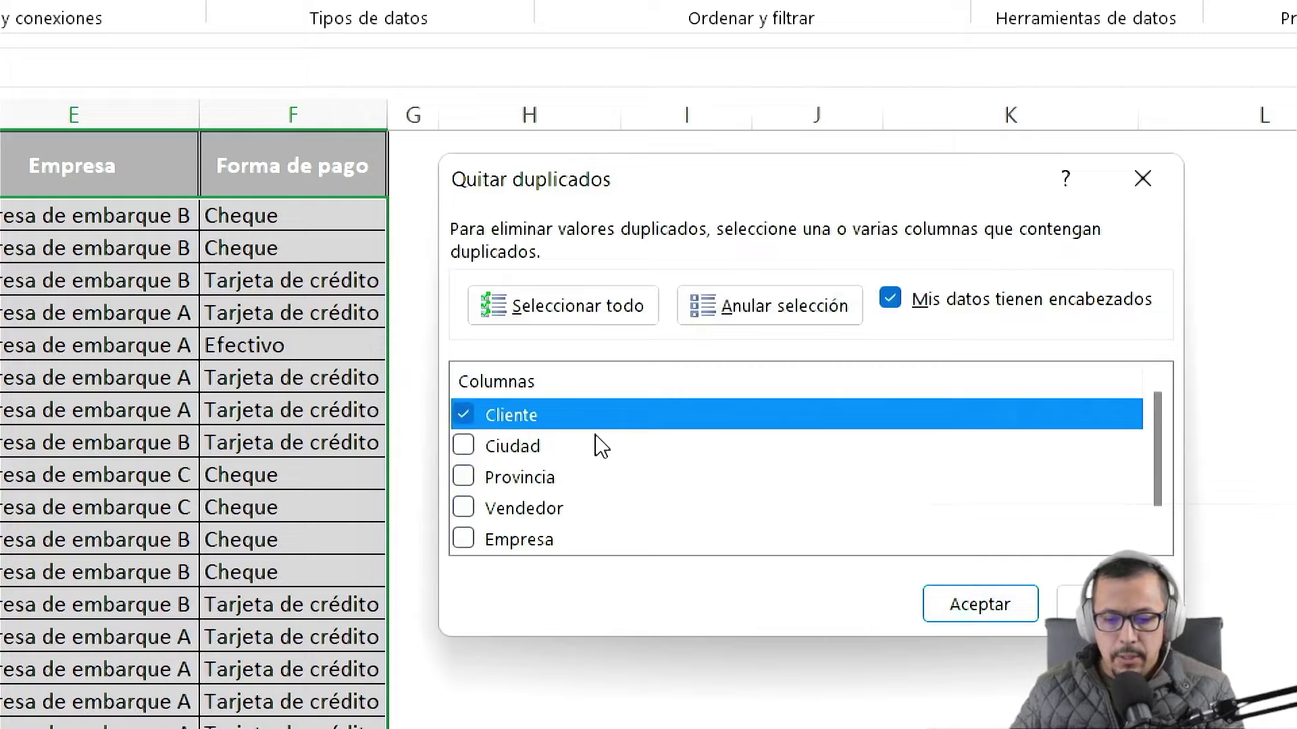
pyautogui.press('super')
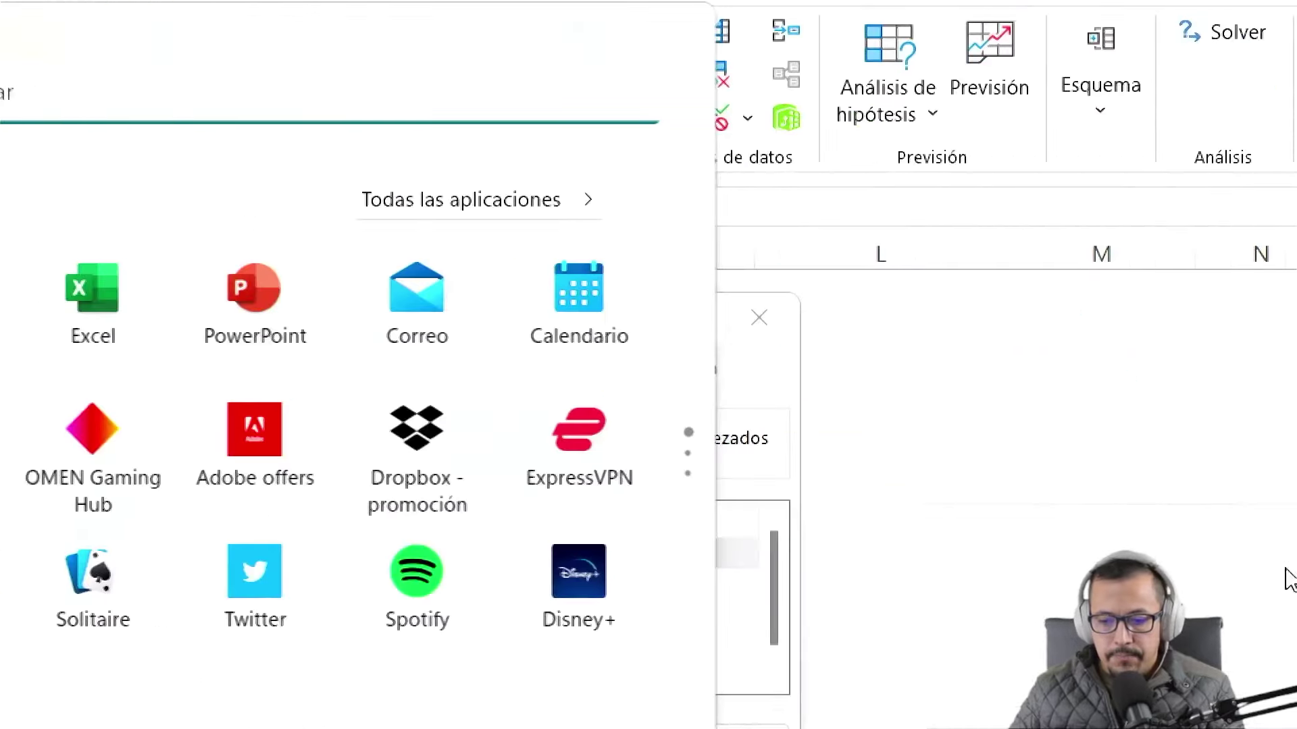
pyautogui.press('super')
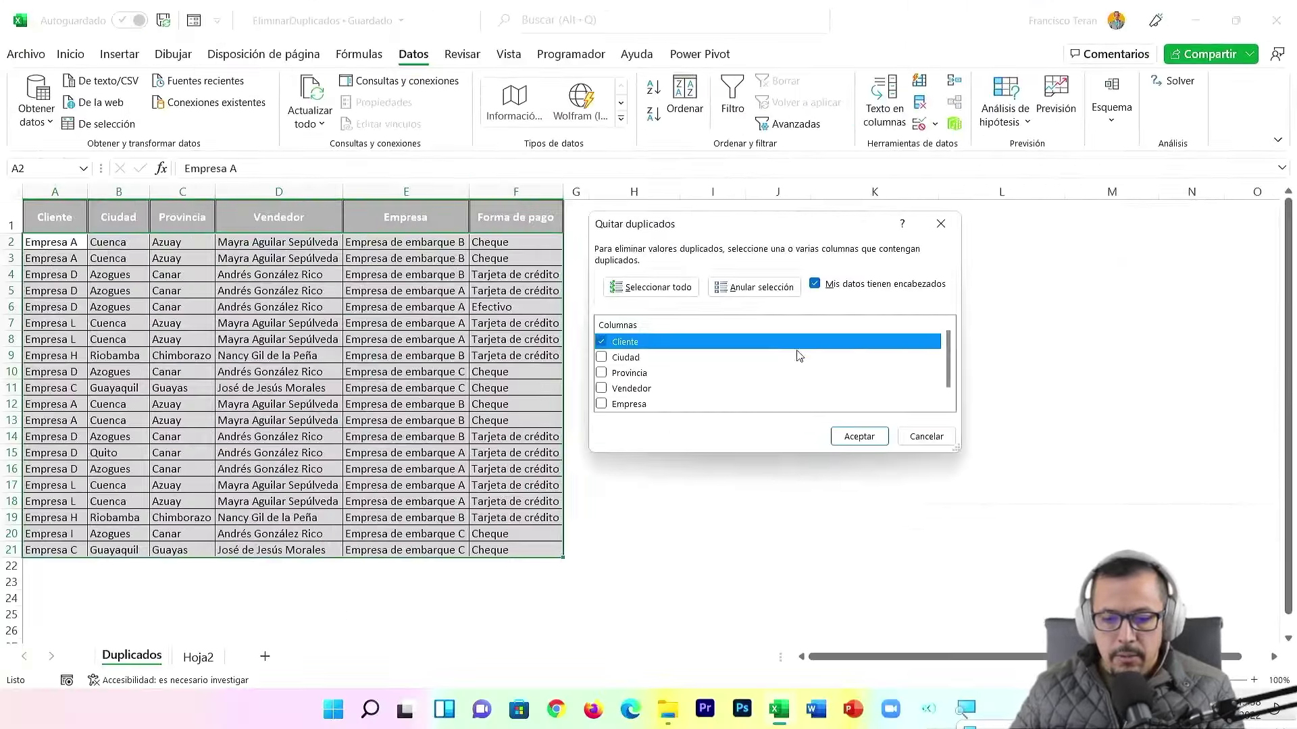
pyautogui.click(853, 436)
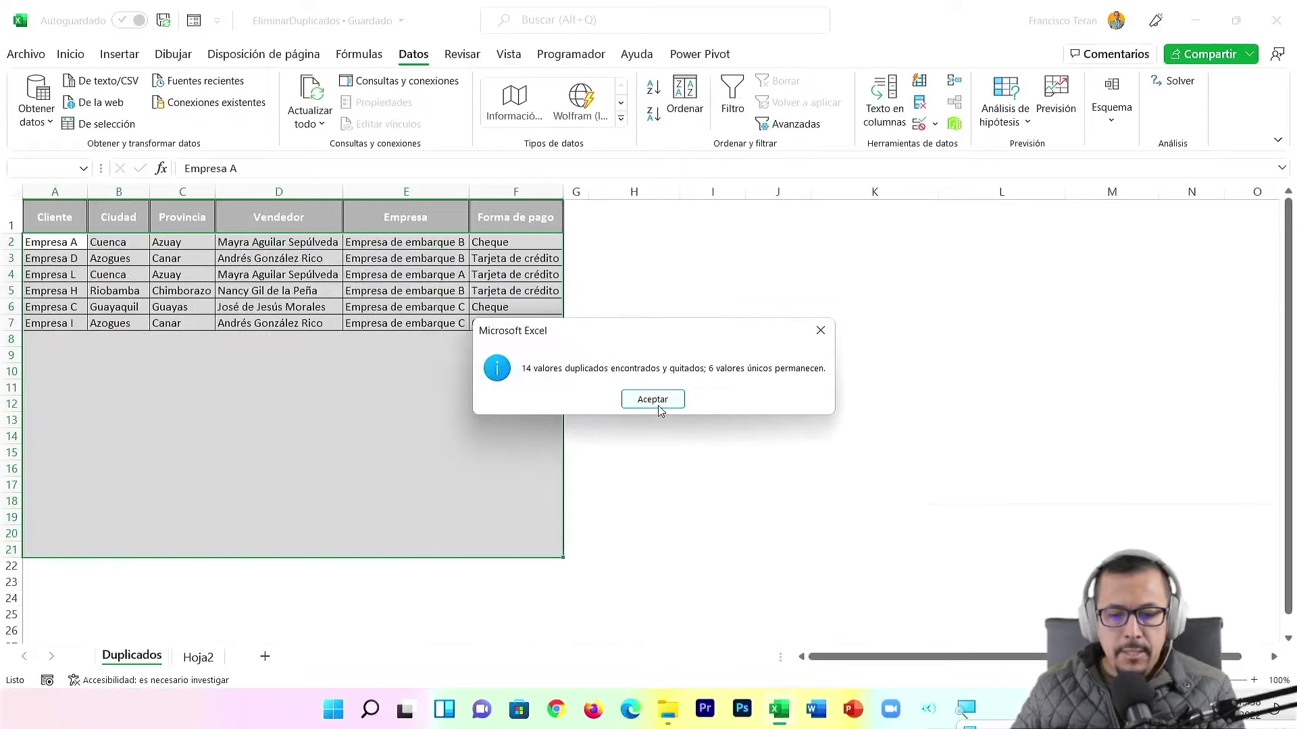
pyautogui.click(653, 399)
# Check the remaining rows from Empresa A to Empresa I and undo the duplicate removal
pyautogui.click(49, 256)
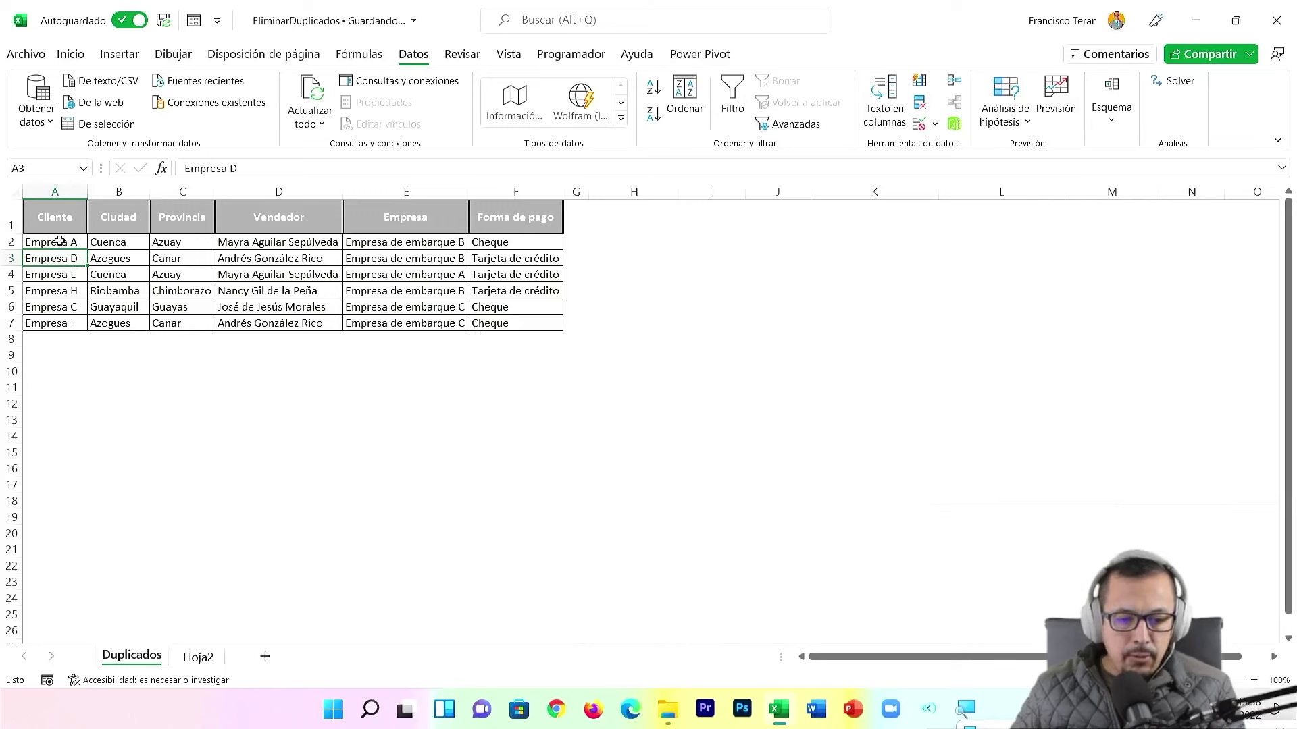
pyautogui.moveTo(60, 241); pyautogui.dragTo(386, 252)
pyautogui.click(385, 256)
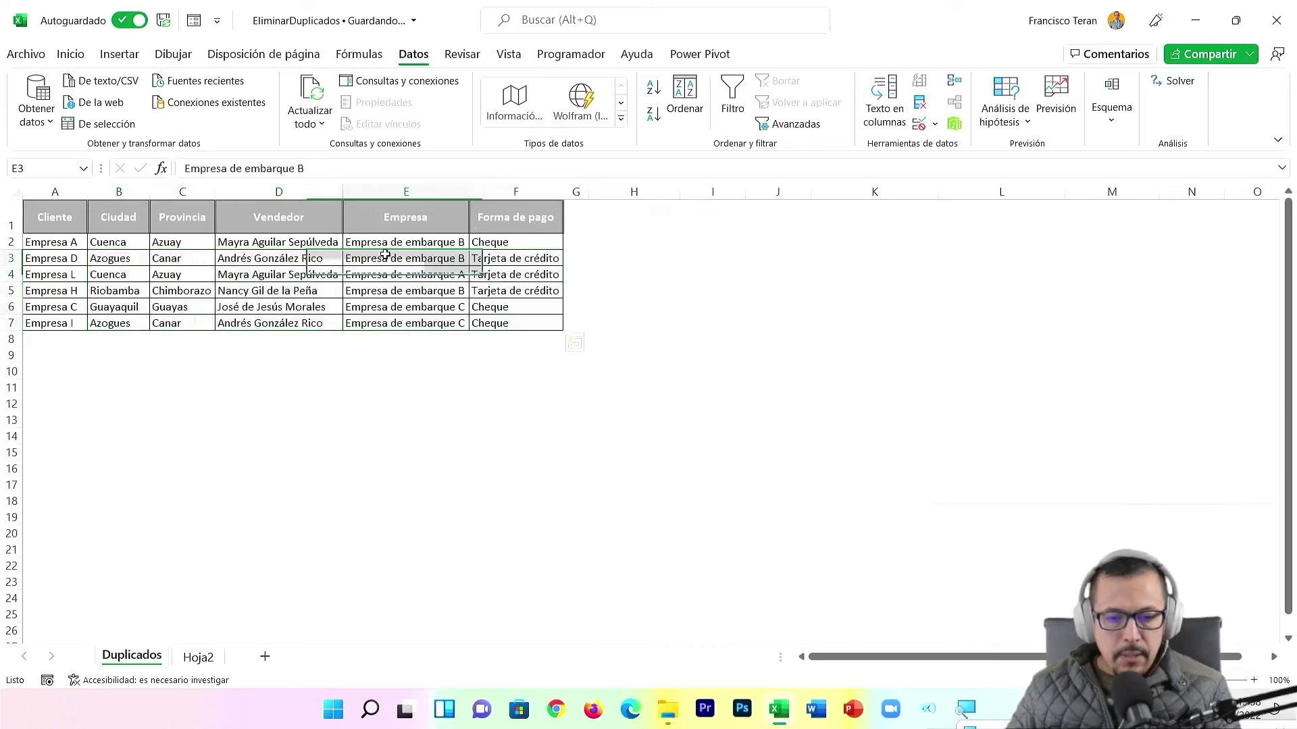
pyautogui.click(56, 319)
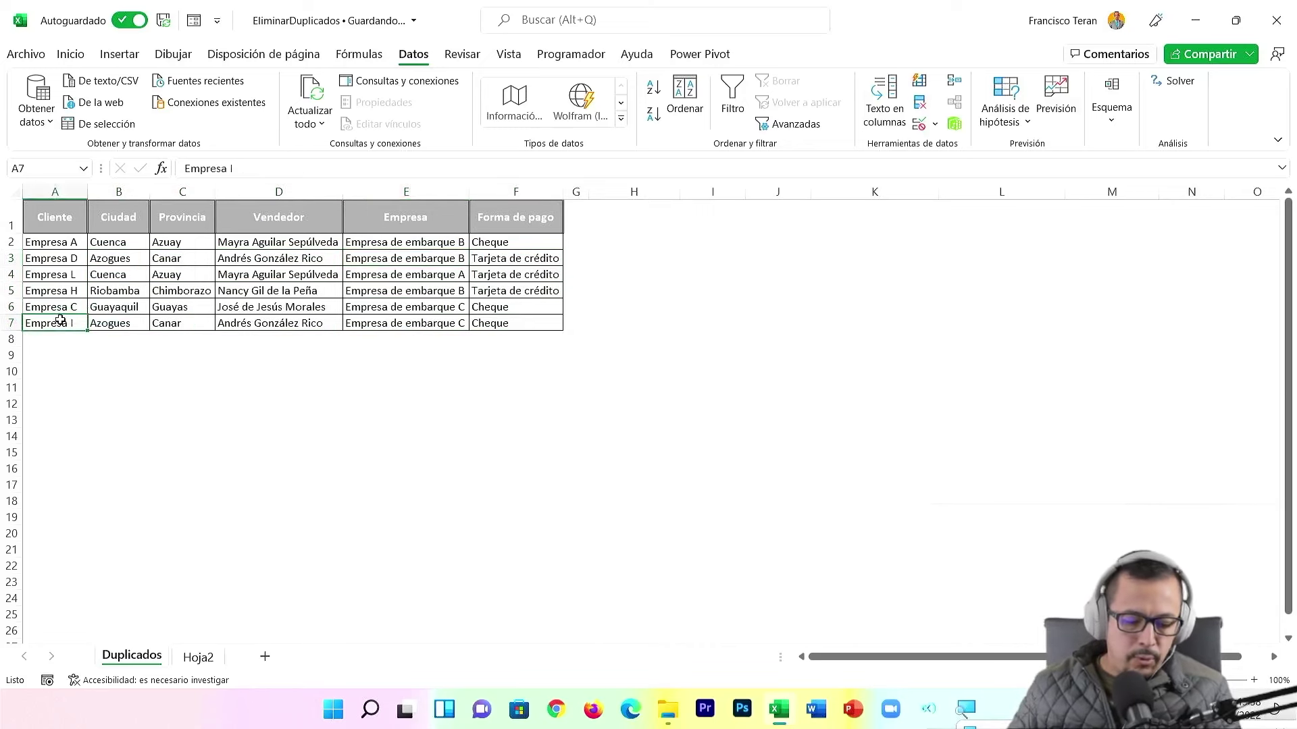
pyautogui.hotkey('ctrl', 'z')
pyautogui.click(164, 312)
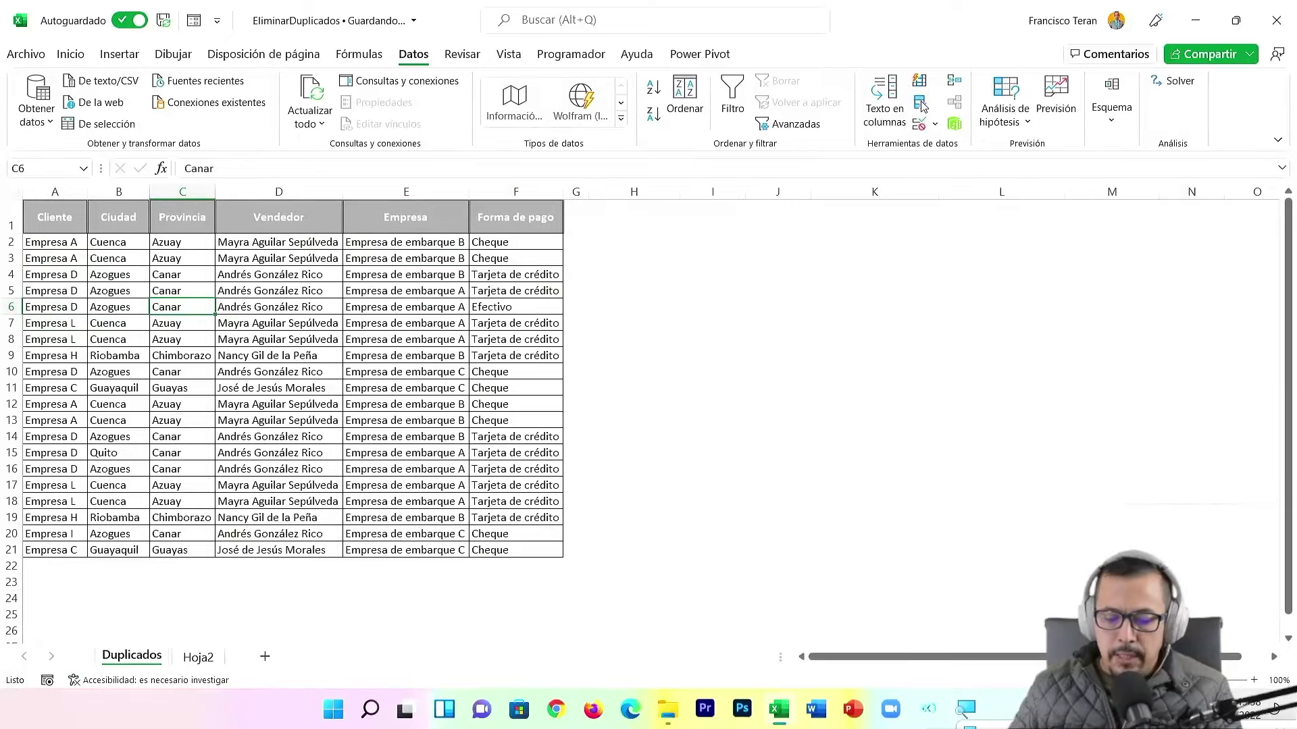
# Copy the full source table A1:F21, including its headers, and paste the copy starting at H1
pyautogui.click(54, 220)
pyautogui.moveTo(54, 219); pyautogui.dragTo(517, 541)
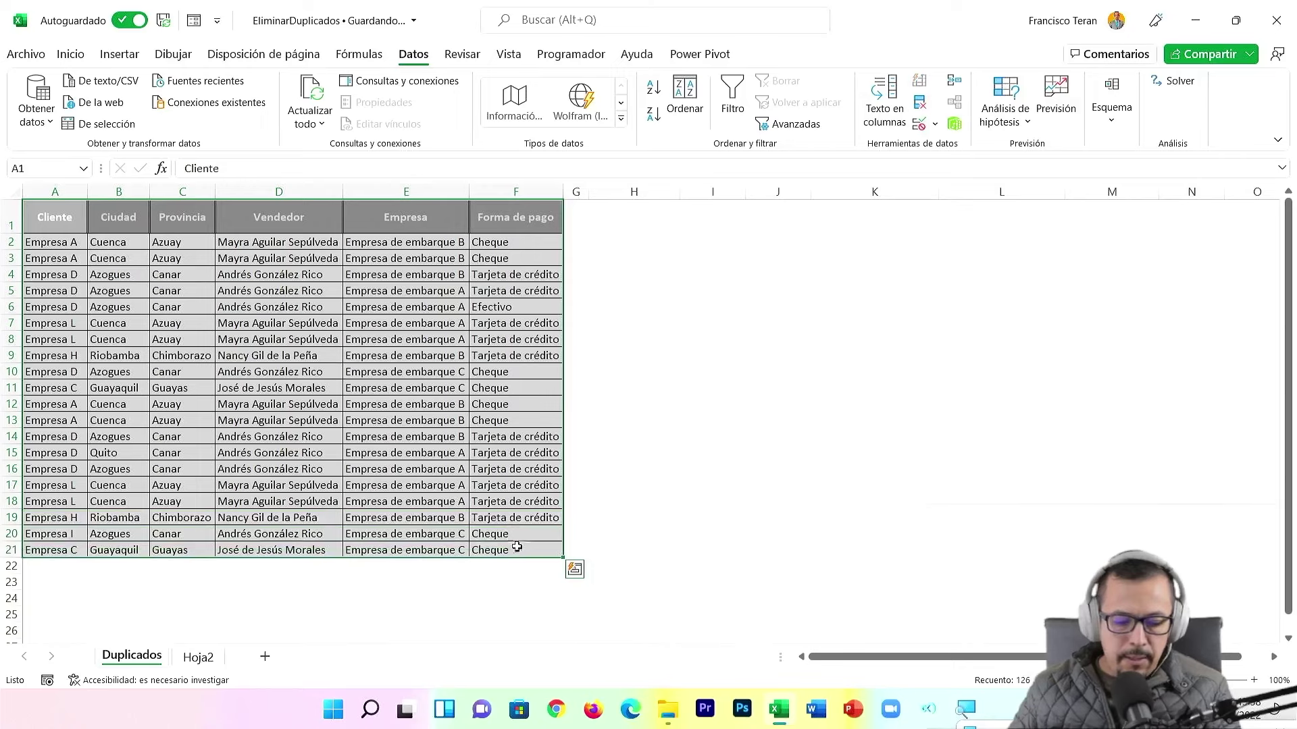
pyautogui.hotkey('ctrl', 'c')
pyautogui.click(634, 210)
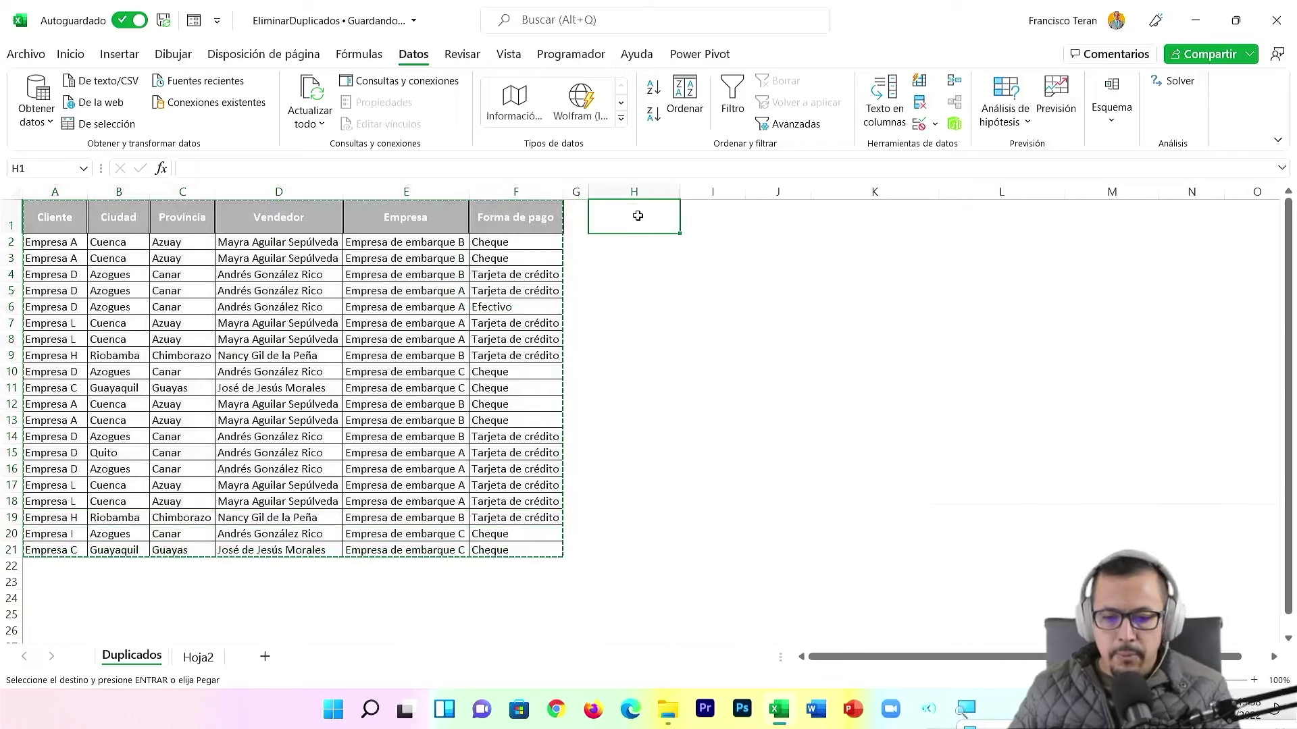
pyautogui.hotkey('ctrl', 'v')
# Compare the original table in columns A to F with its copy in columns H to M
pyautogui.click(734, 294)
pyautogui.moveTo(871, 307); pyautogui.dragTo(898, 297)
pyautogui.click(692, 272)
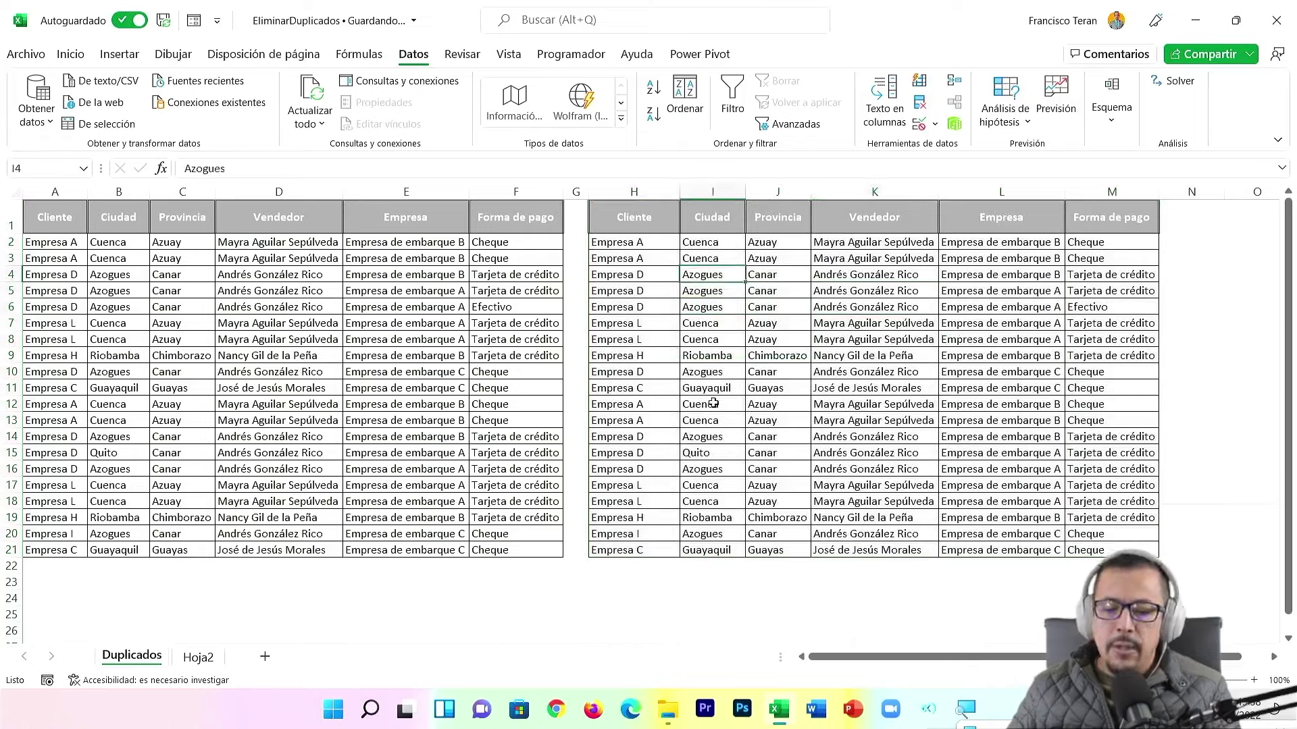
pyautogui.click(162, 308)
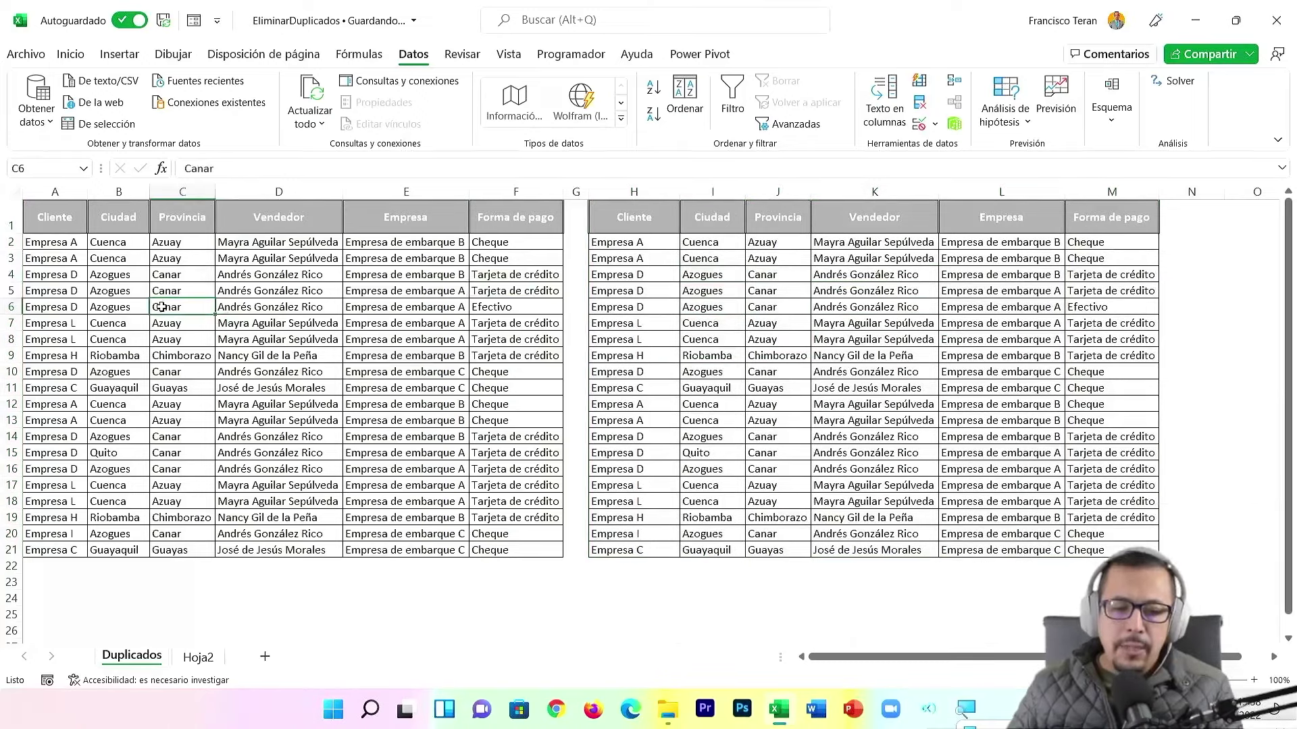
pyautogui.moveTo(44, 221); pyautogui.dragTo(529, 542)
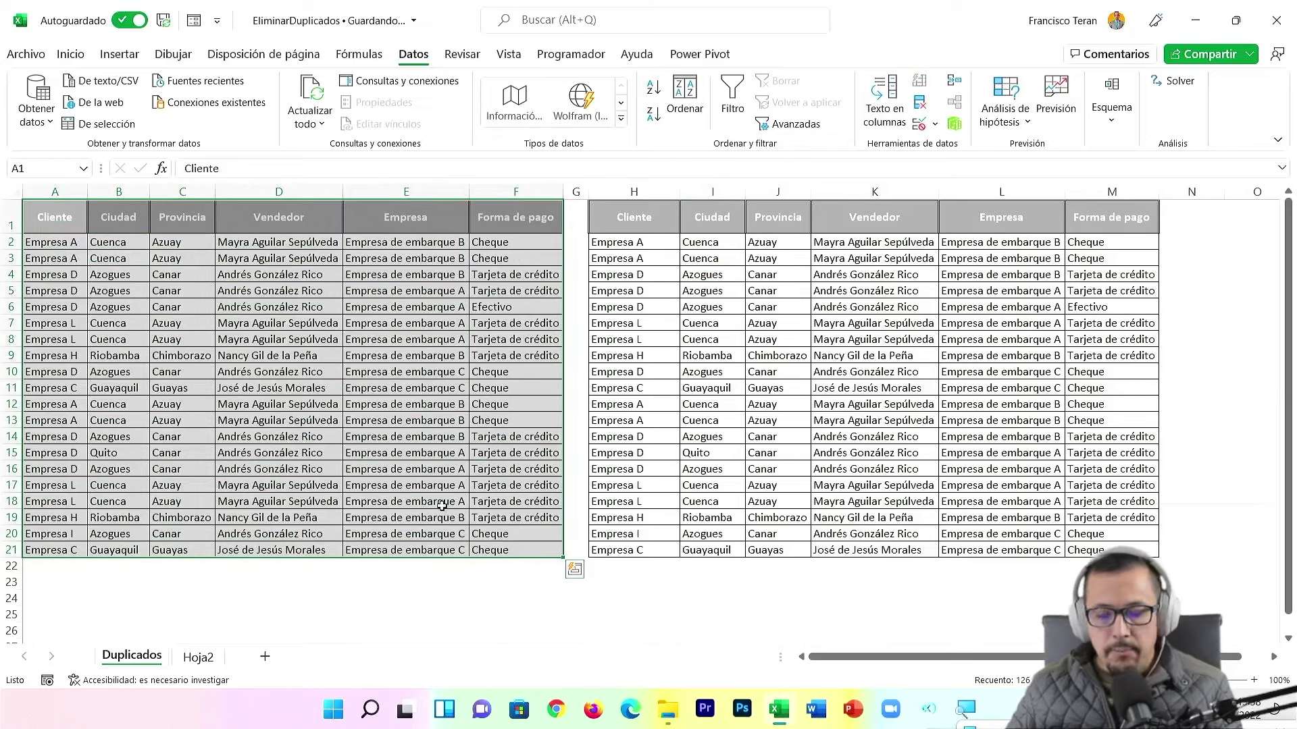
pyautogui.click(666, 308)
pyautogui.moveTo(642, 213); pyautogui.dragTo(1101, 550)
pyautogui.click(875, 404)
# Remove duplicate rows from the copied table using only the Cliente, Ciudad and Provincia columns as criteria, keeping the header row setting
pyautogui.click(623, 244)
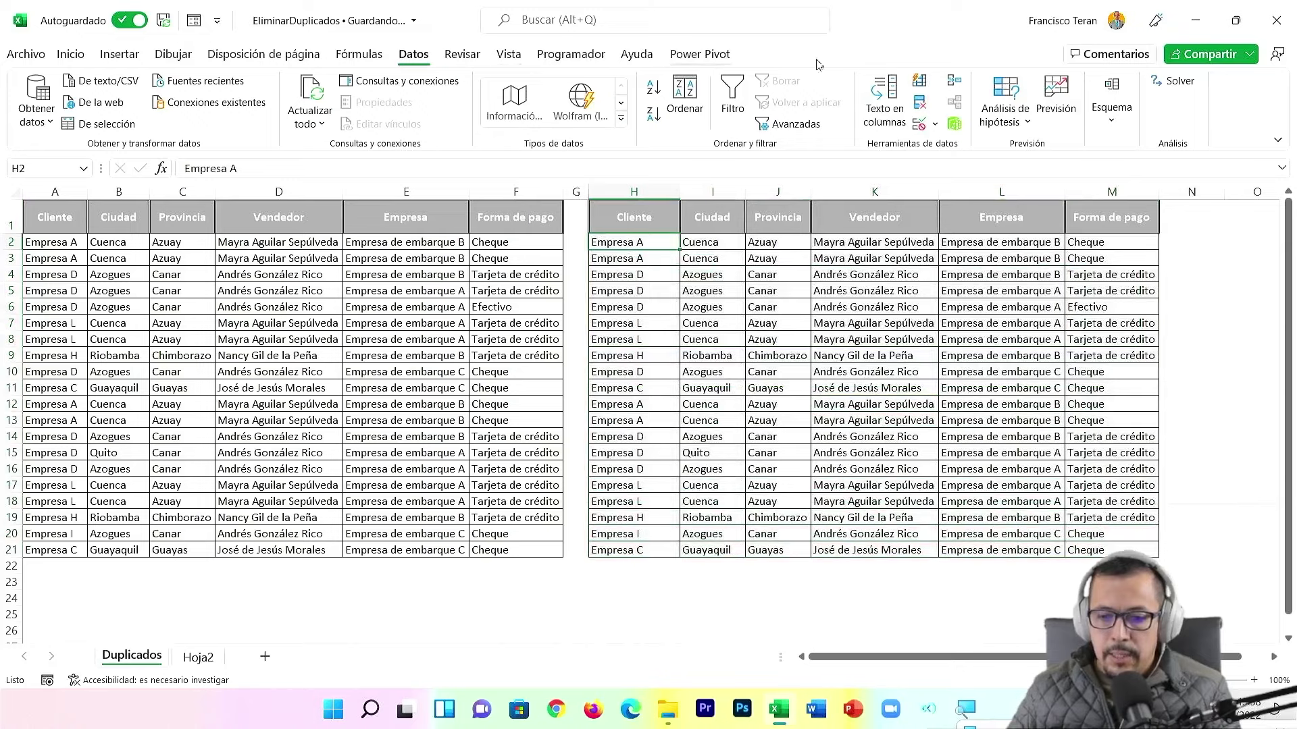
pyautogui.click(921, 105)
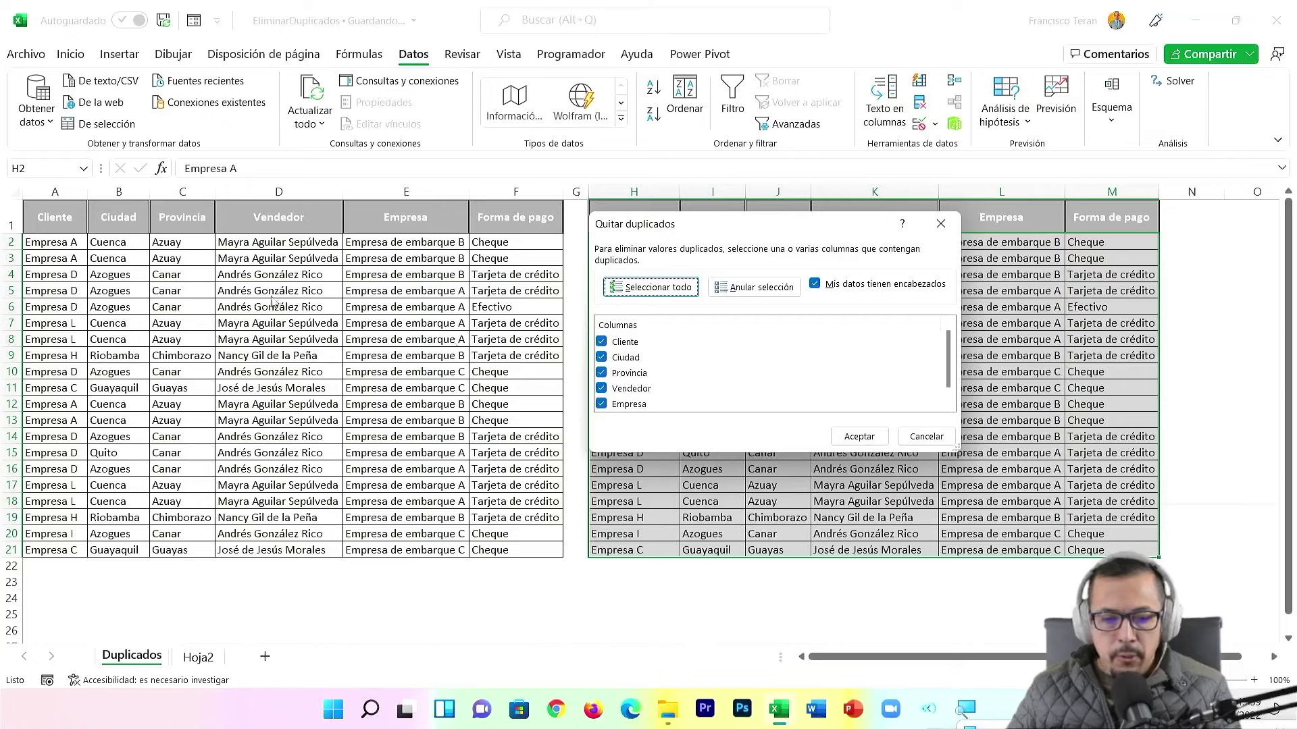
pyautogui.click(750, 288)
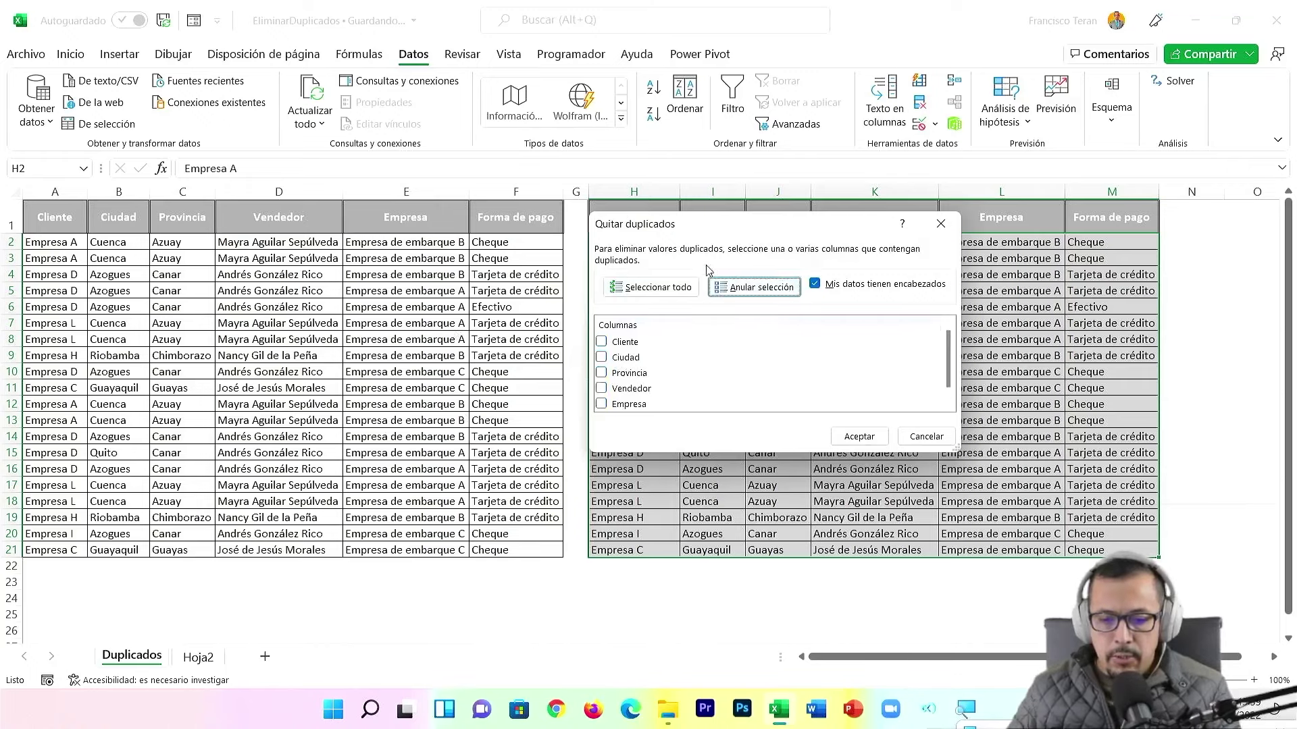
pyautogui.click(602, 342)
pyautogui.click(602, 357)
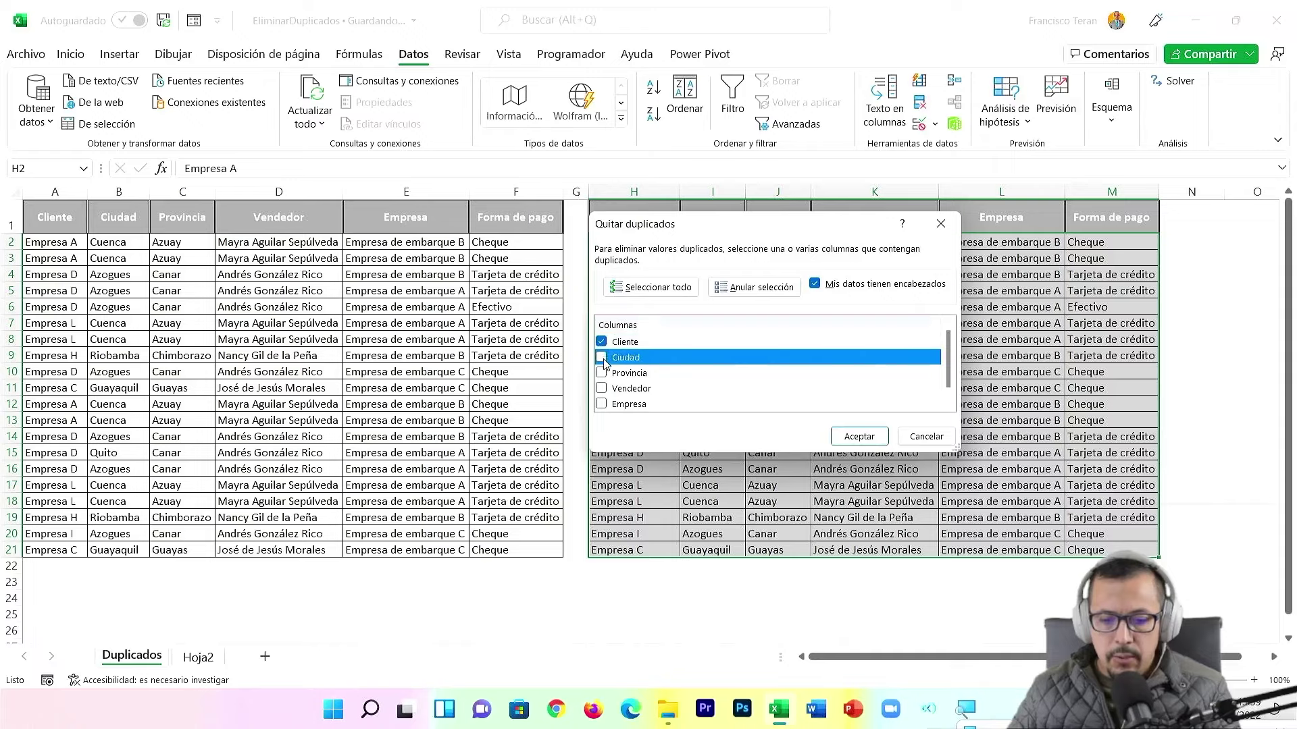
pyautogui.click(601, 373)
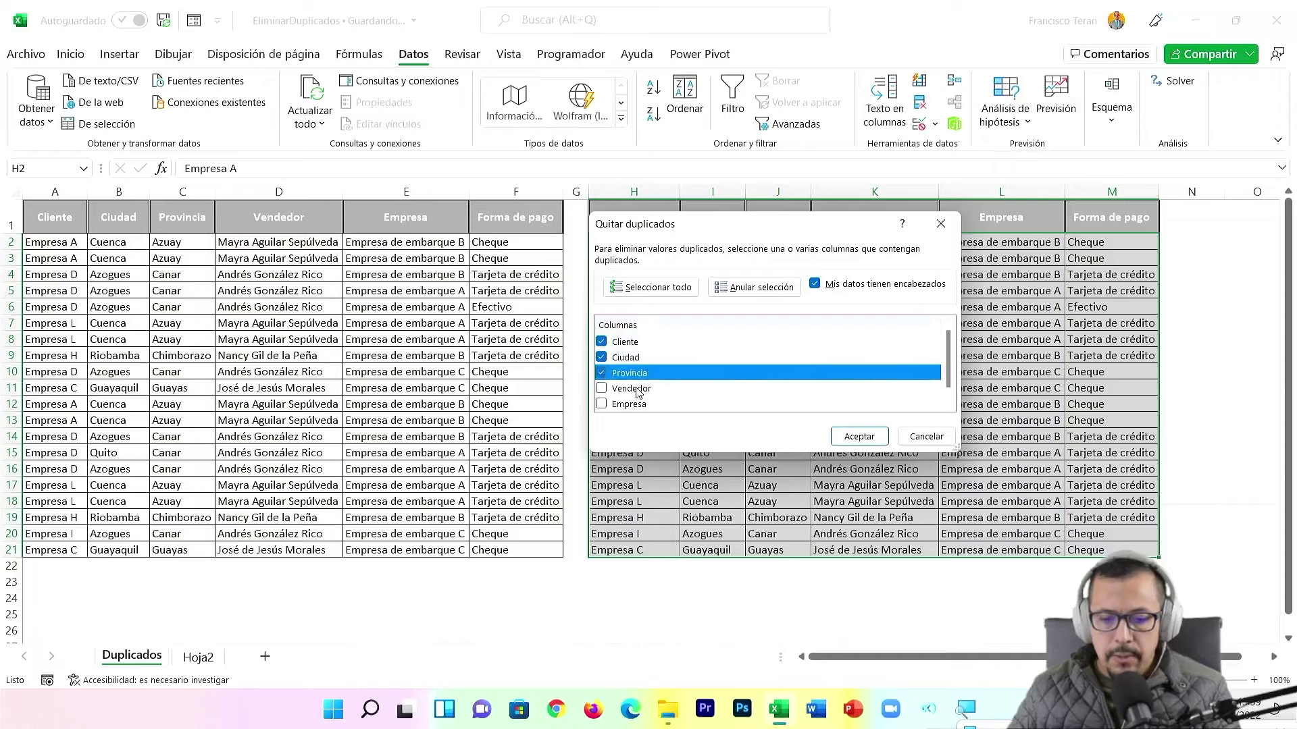
pyautogui.click(867, 439)
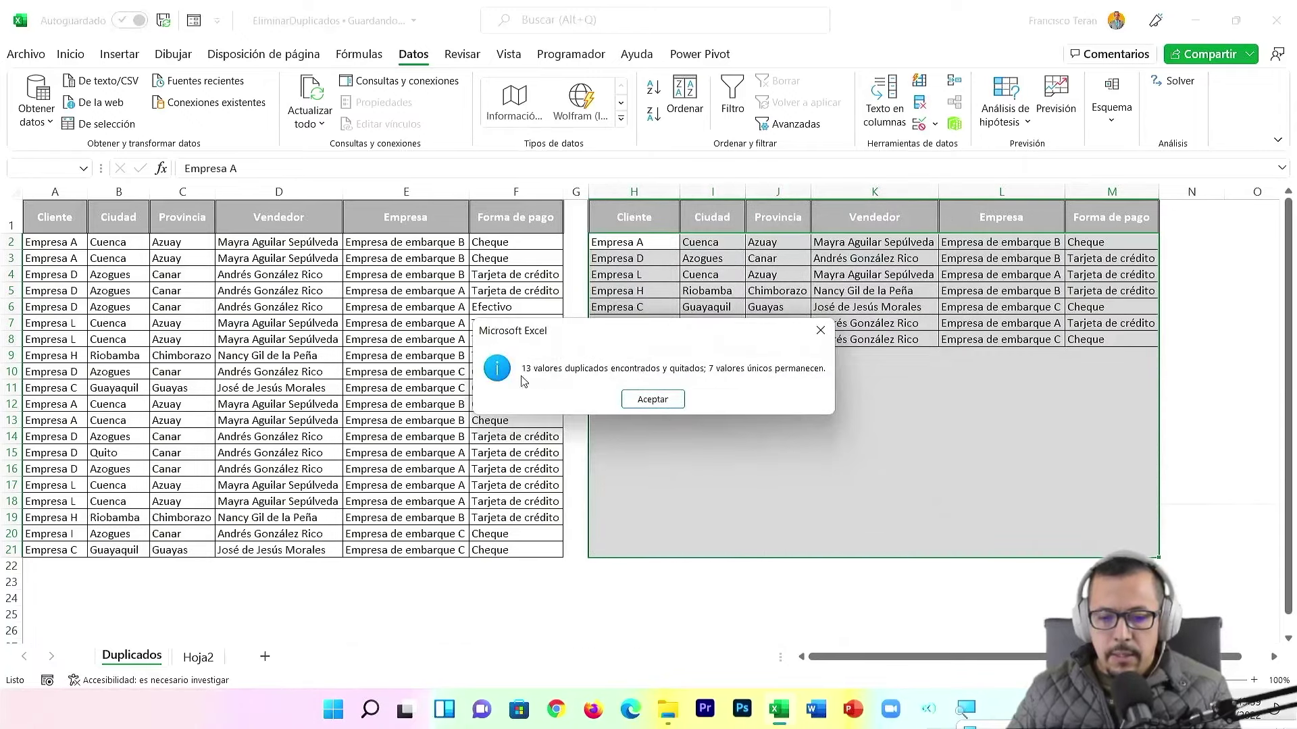
pyautogui.click(651, 402)
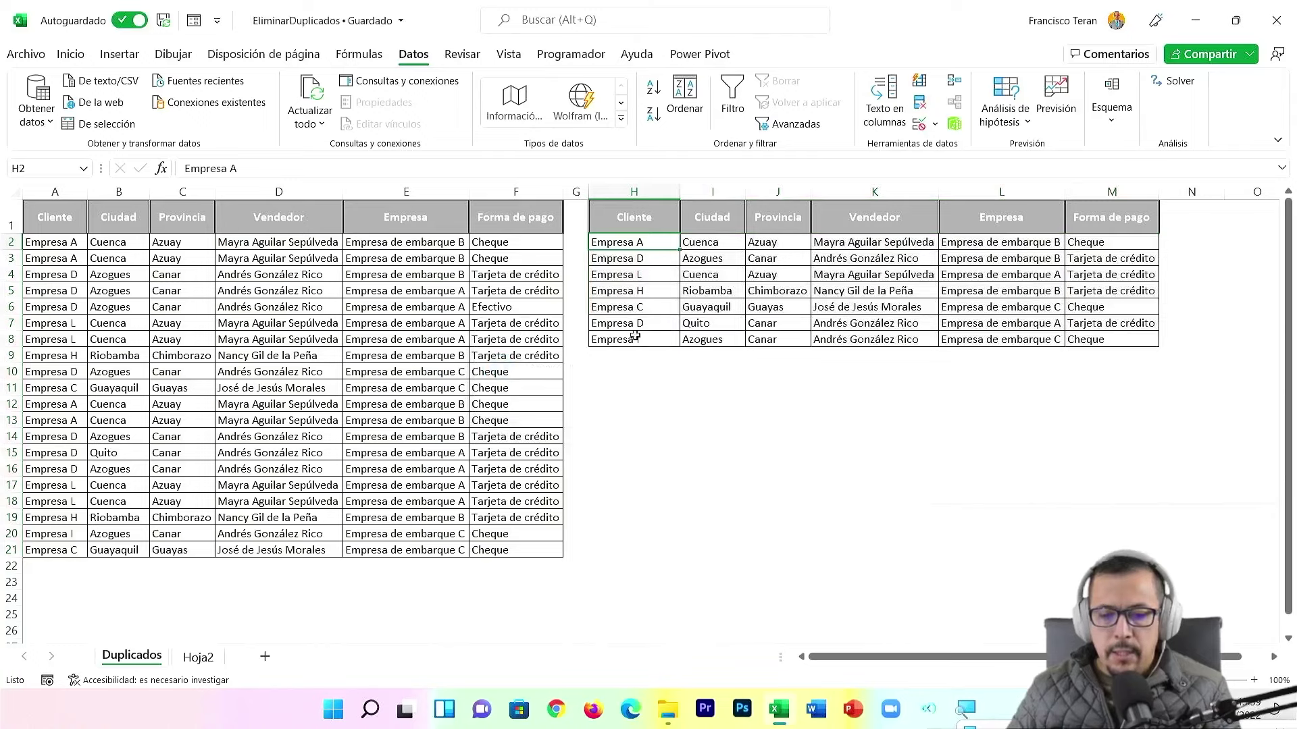
# Check the remaining Cliente, Ciudad and Provincia combinations in the copied table and undo the duplicate removal
pyautogui.moveTo(635, 246); pyautogui.dragTo(1158, 341)
pyautogui.moveTo(640, 243); pyautogui.dragTo(773, 340)
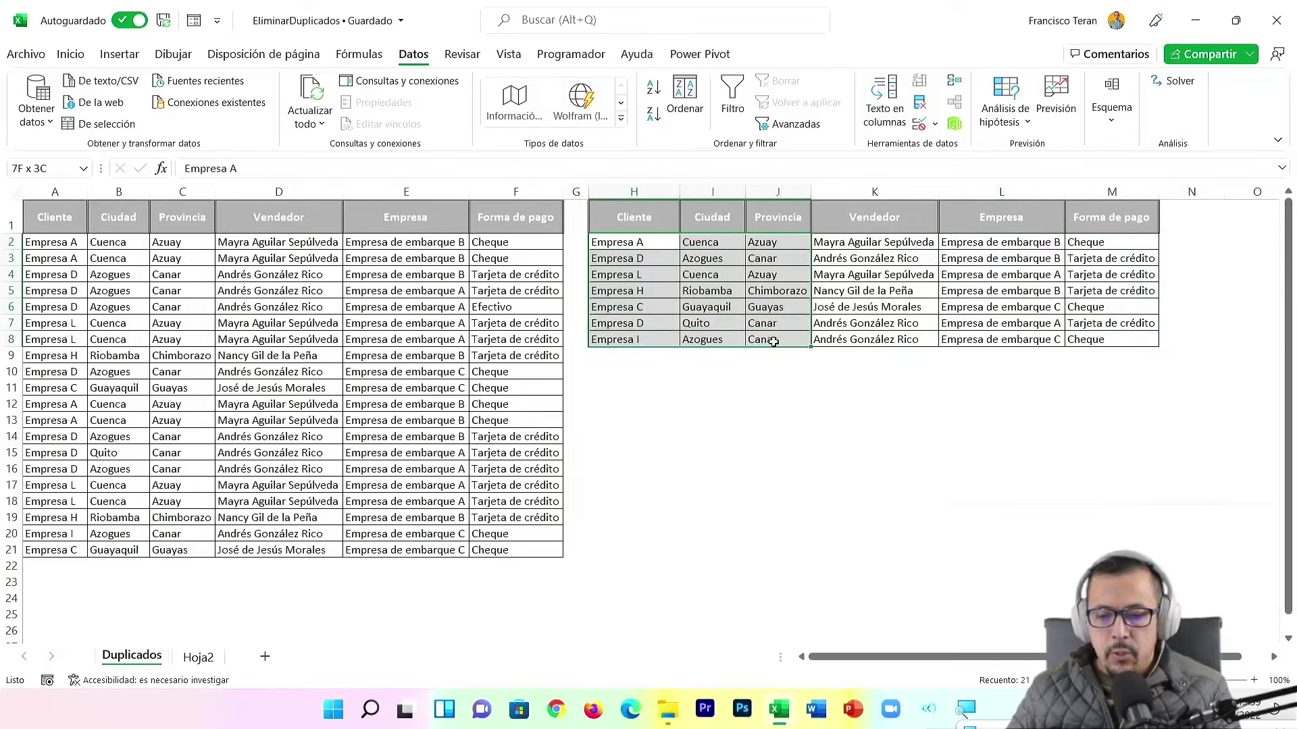
pyautogui.moveTo(636, 246); pyautogui.dragTo(783, 336)
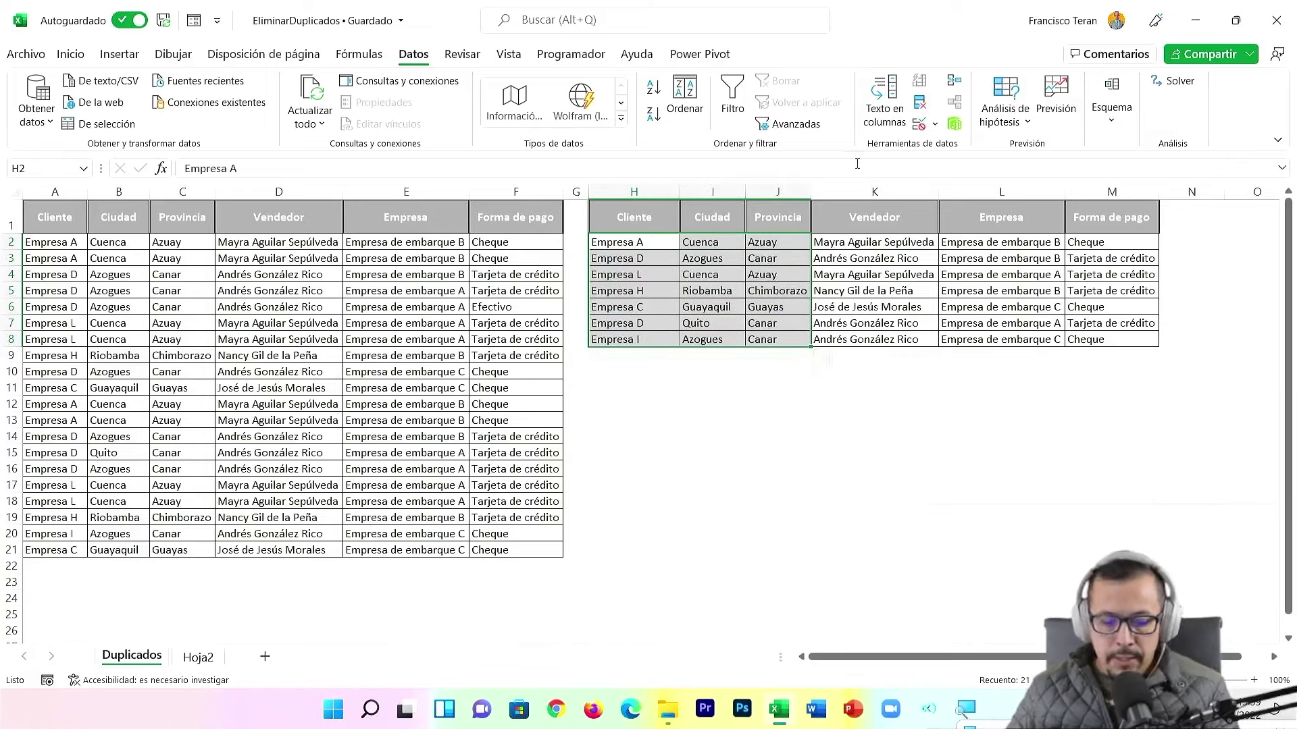
pyautogui.hotkey('ctrl', 'z')
# Remove duplicate rows from the copied table with all columns, from Cliente to Forma de pago, as criteria
pyautogui.click(636, 242)
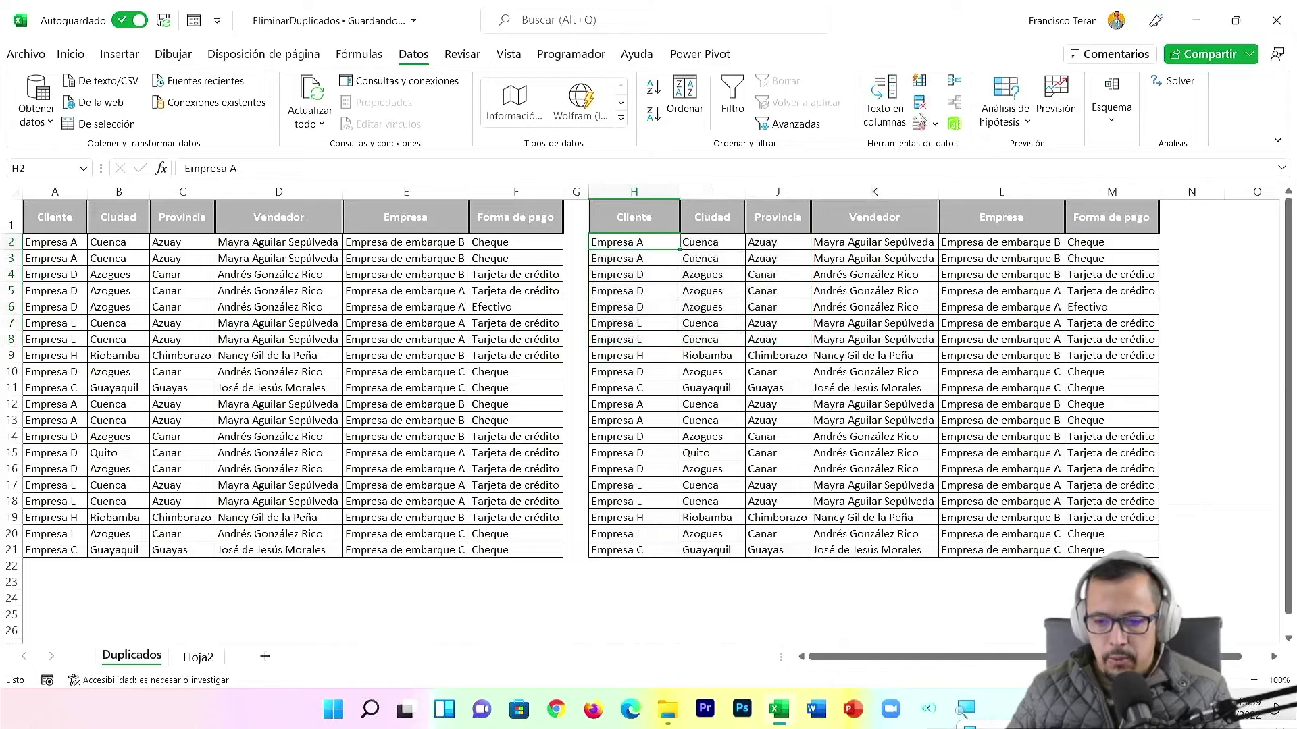
pyautogui.click(920, 103)
pyautogui.scroll(-1, 651, 364)
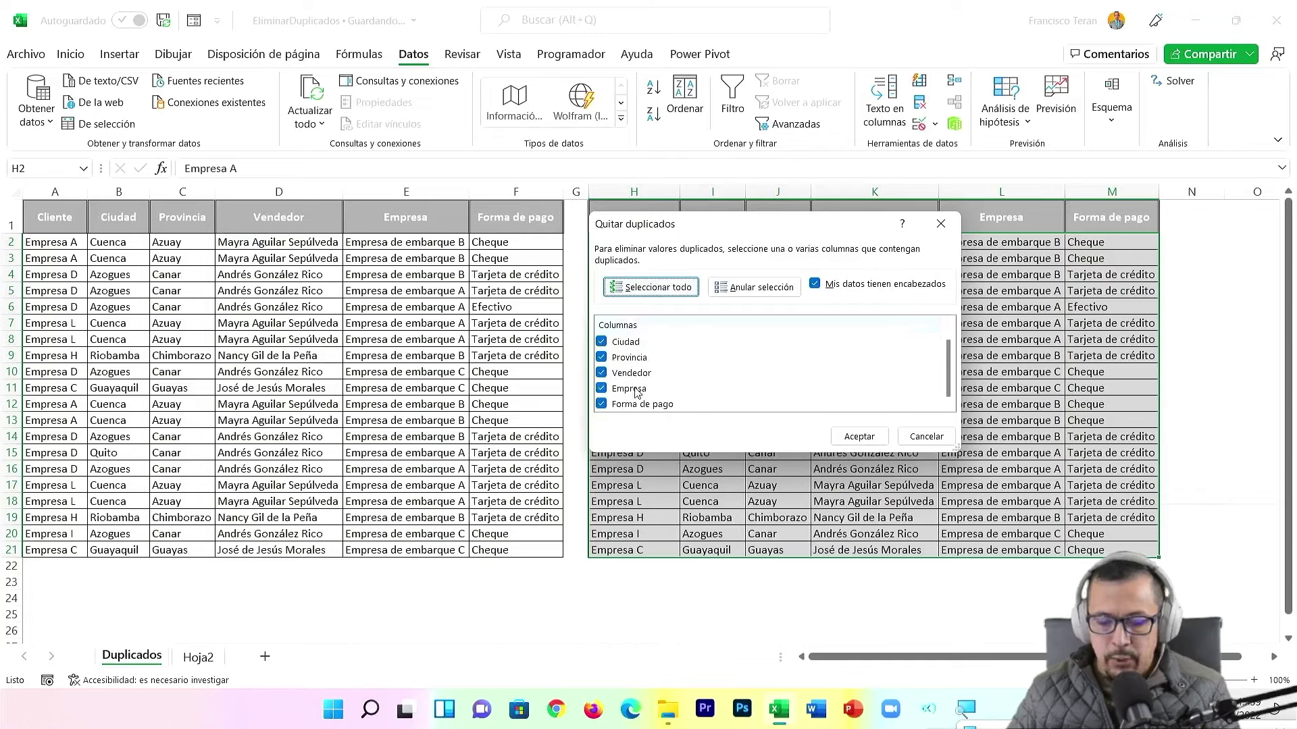
pyautogui.click(864, 437)
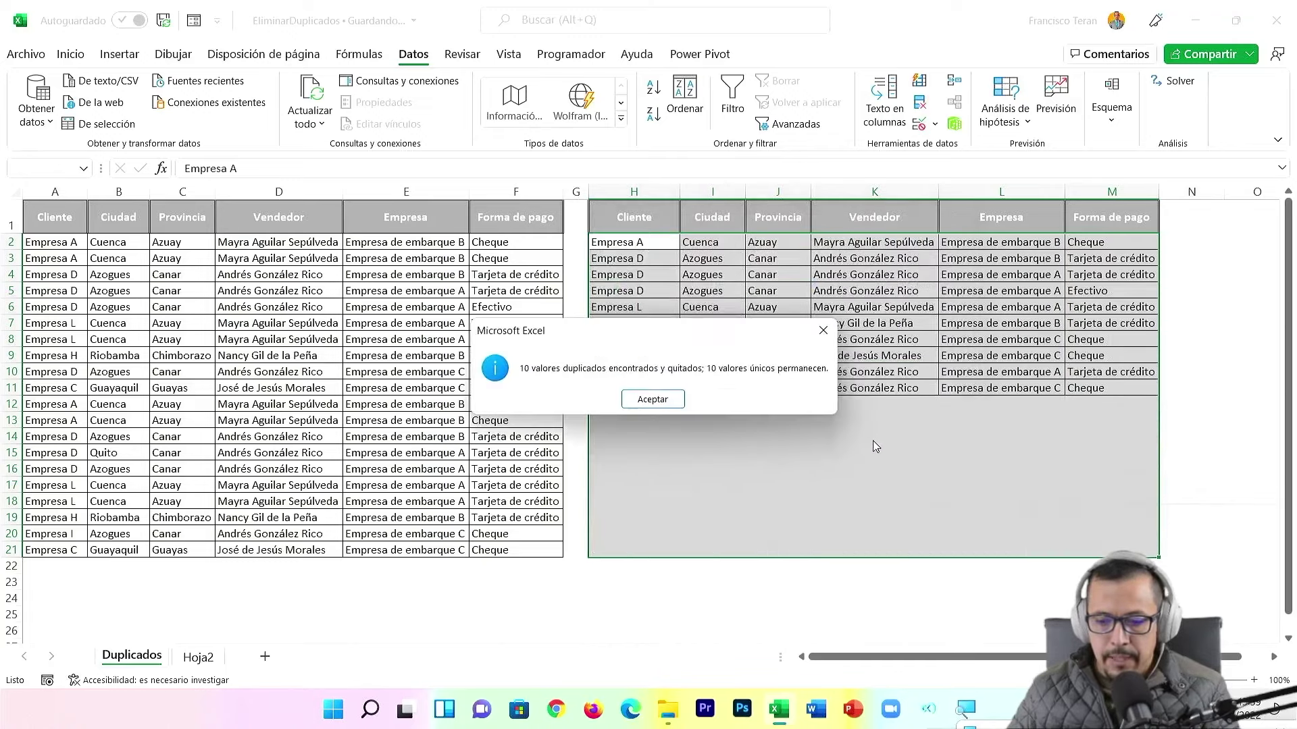
pyautogui.click(666, 401)
# Review the remaining unique rows H2:M11 of the copied table against the original data
pyautogui.click(712, 371)
pyautogui.scroll(-2, 739, 339)
pyautogui.scroll(2, 738, 339)
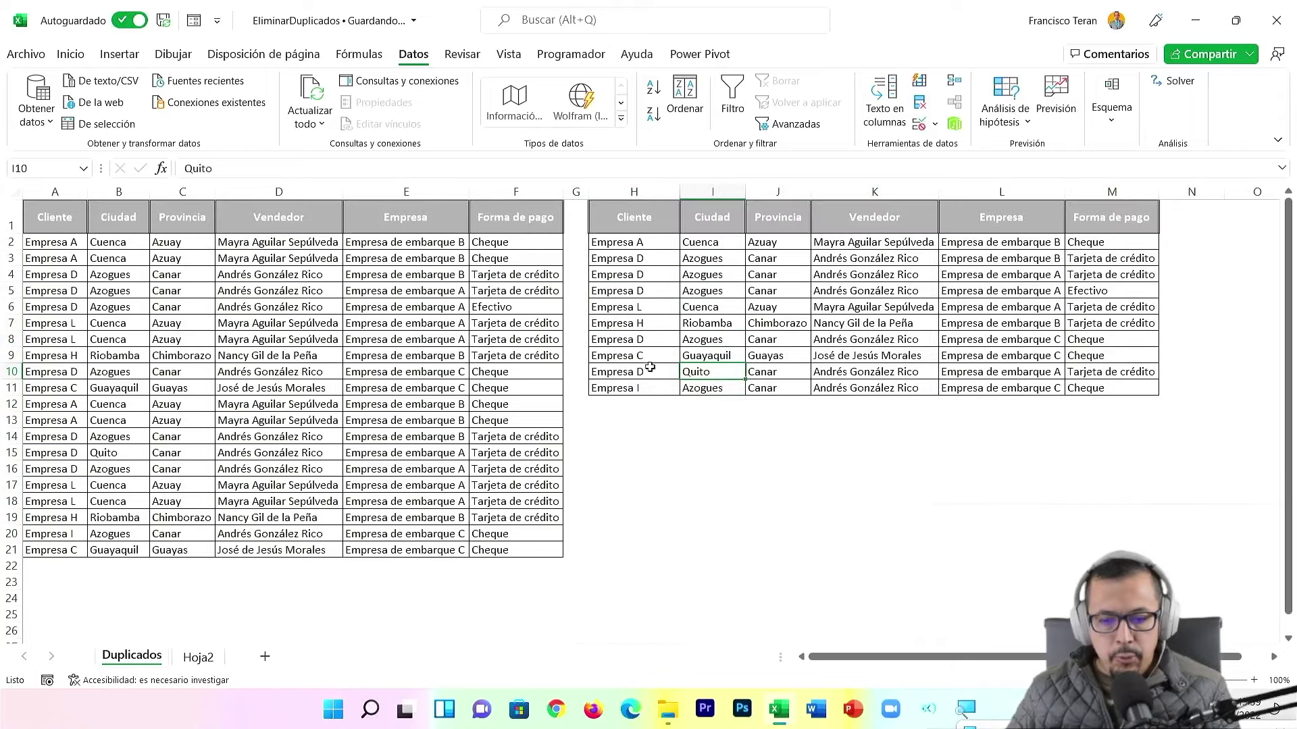
pyautogui.moveTo(635, 388); pyautogui.dragTo(1121, 242)
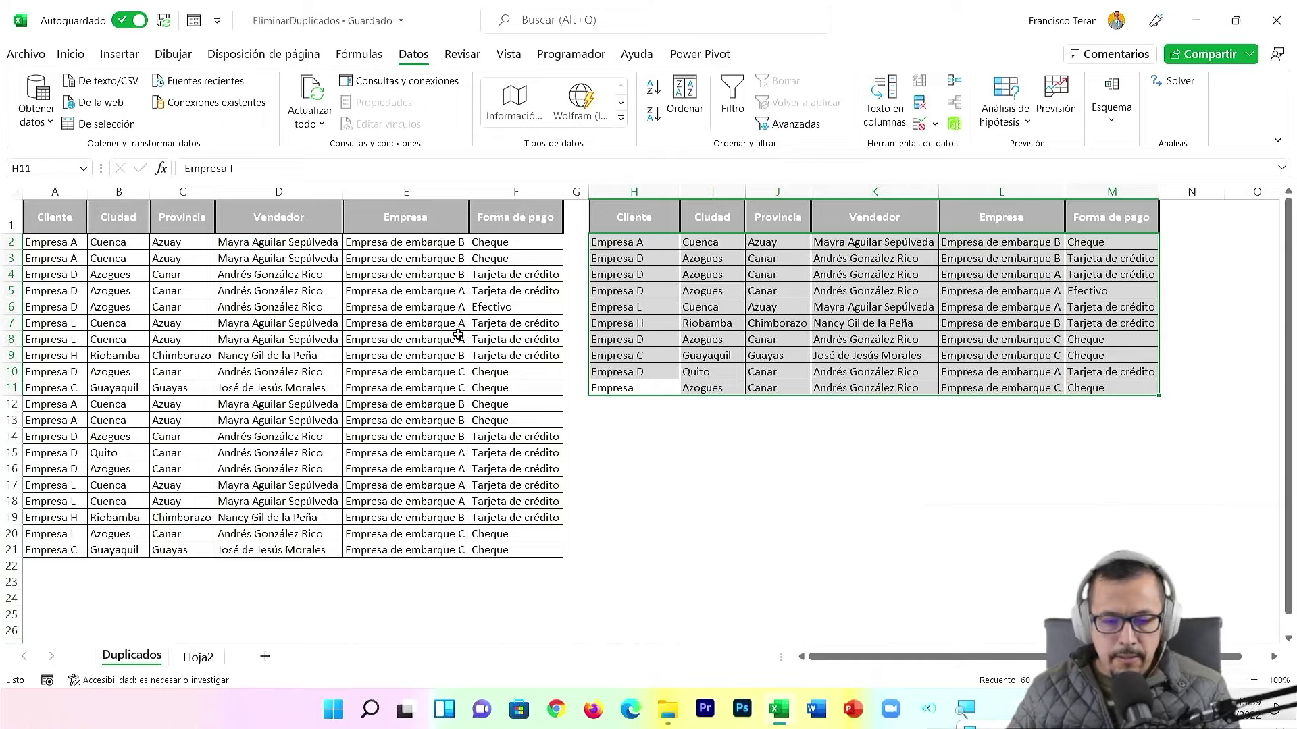
pyautogui.click(643, 243)
pyautogui.moveTo(643, 243); pyautogui.dragTo(1114, 389)
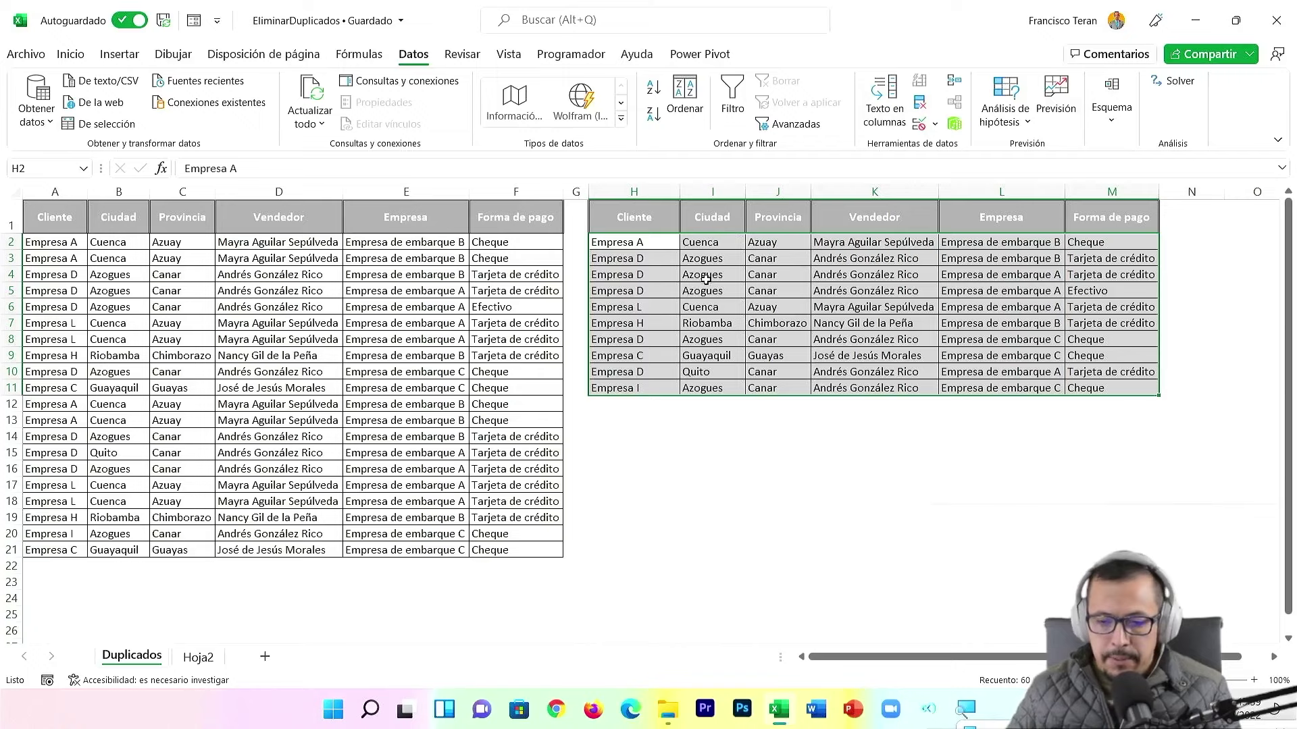
# Recheck the criteria columns offered for removing duplicates without applying them, and undo the last duplicate removal
pyautogui.click(919, 102)
pyautogui.scroll(-1, 633, 357)
pyautogui.scroll(1, 633, 363)
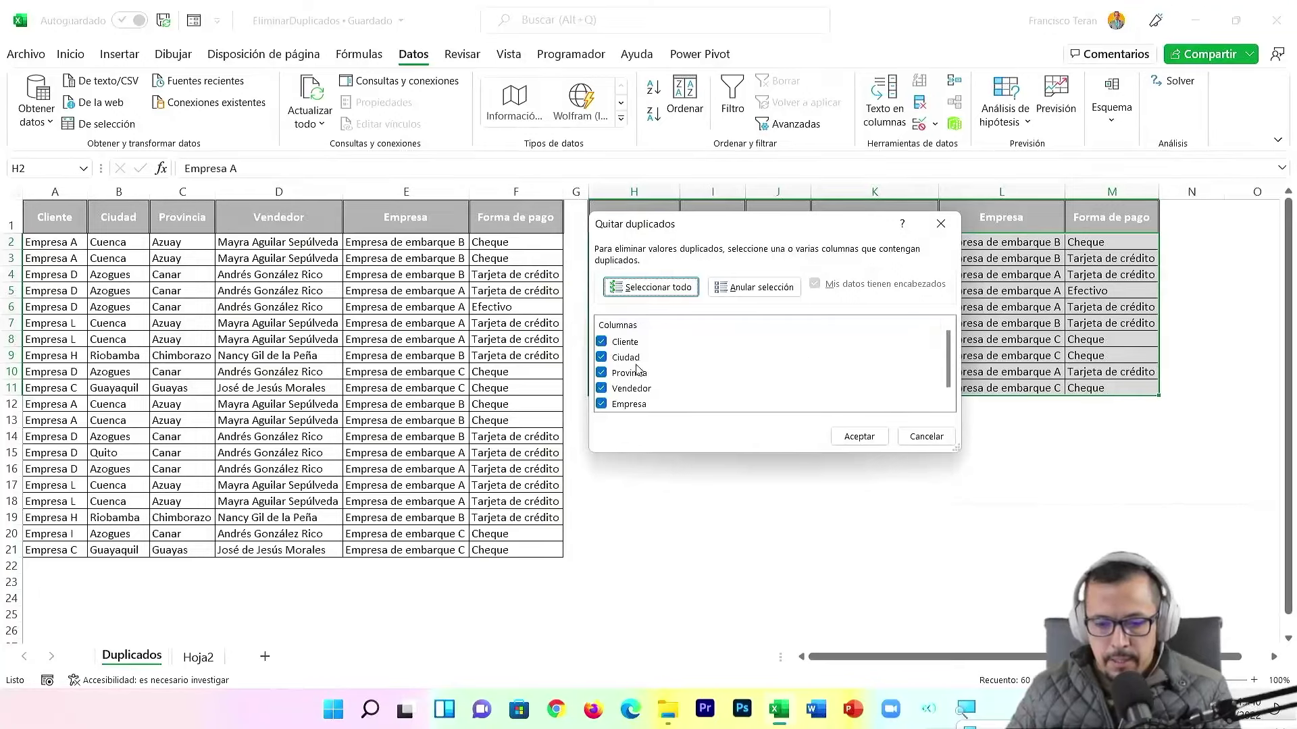
pyautogui.click(924, 436)
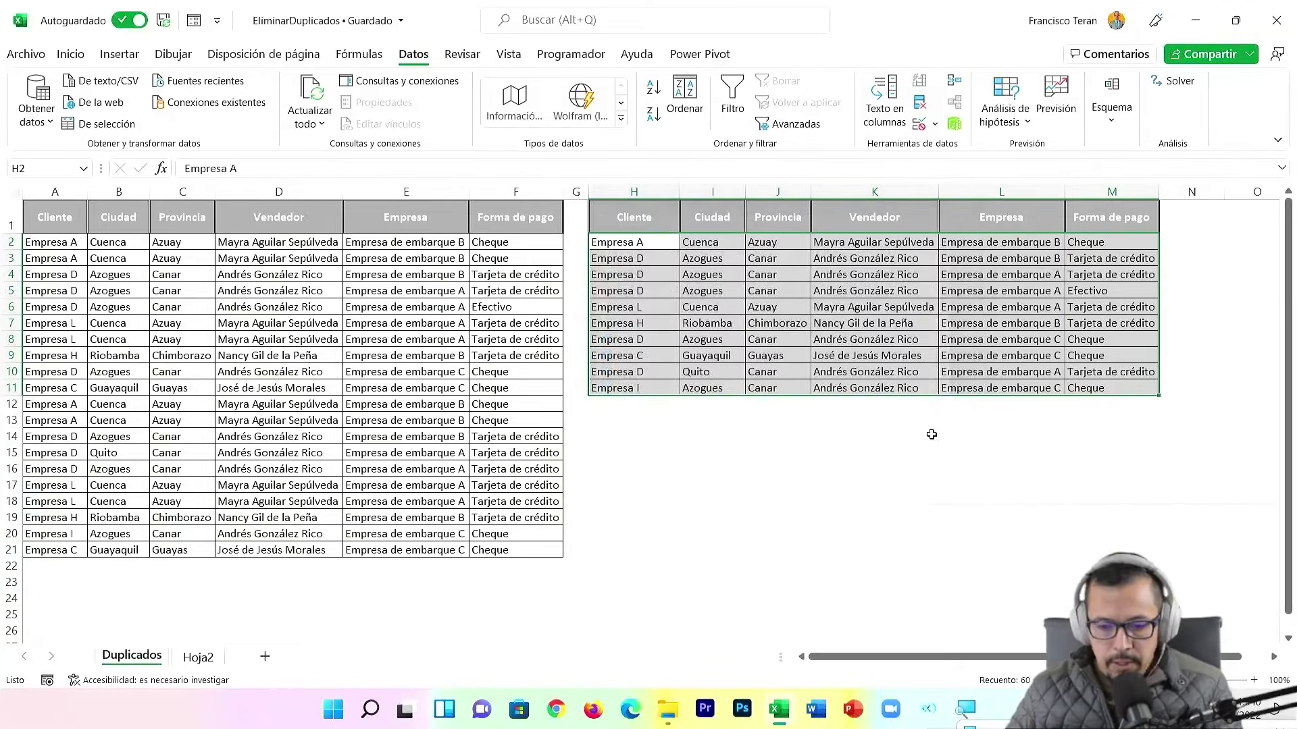
pyautogui.hotkey('ctrl', 'z')
pyautogui.press('Down')
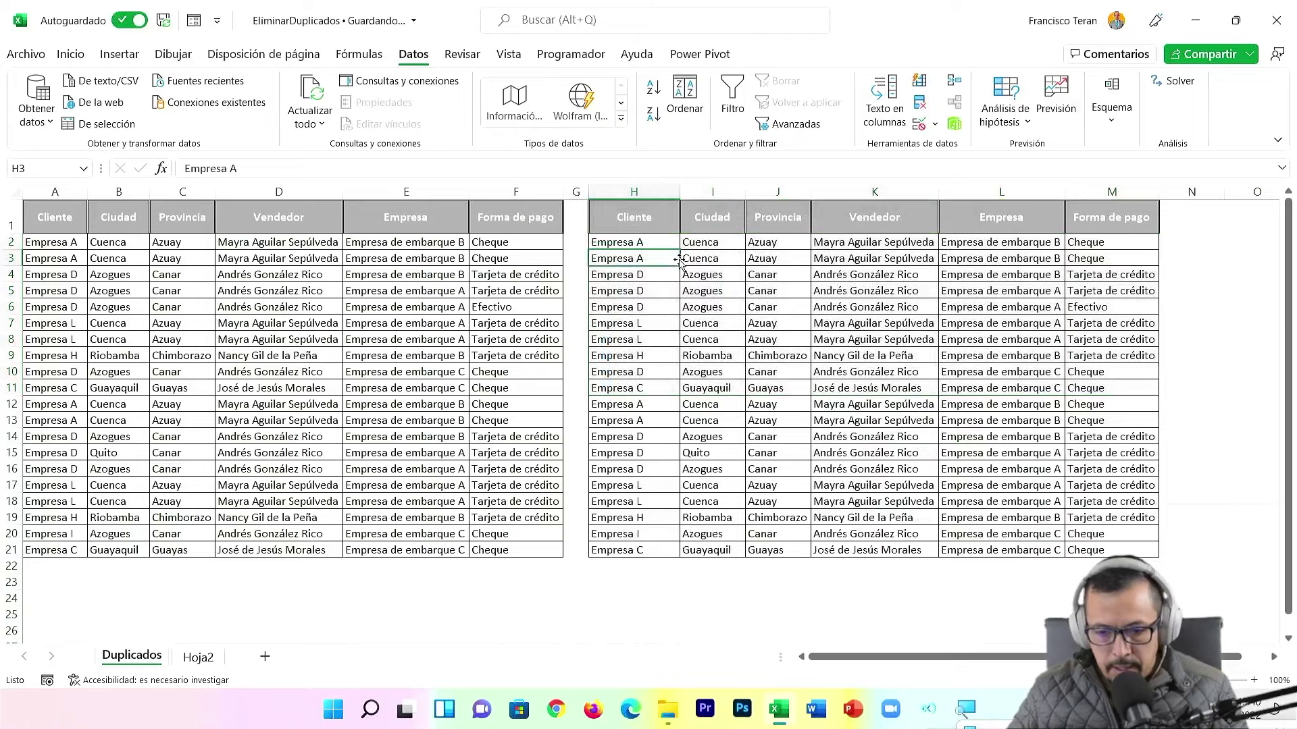
# Remove duplicate rows from the copied table with only the Forma de pago column as the criterion
pyautogui.click(921, 104)
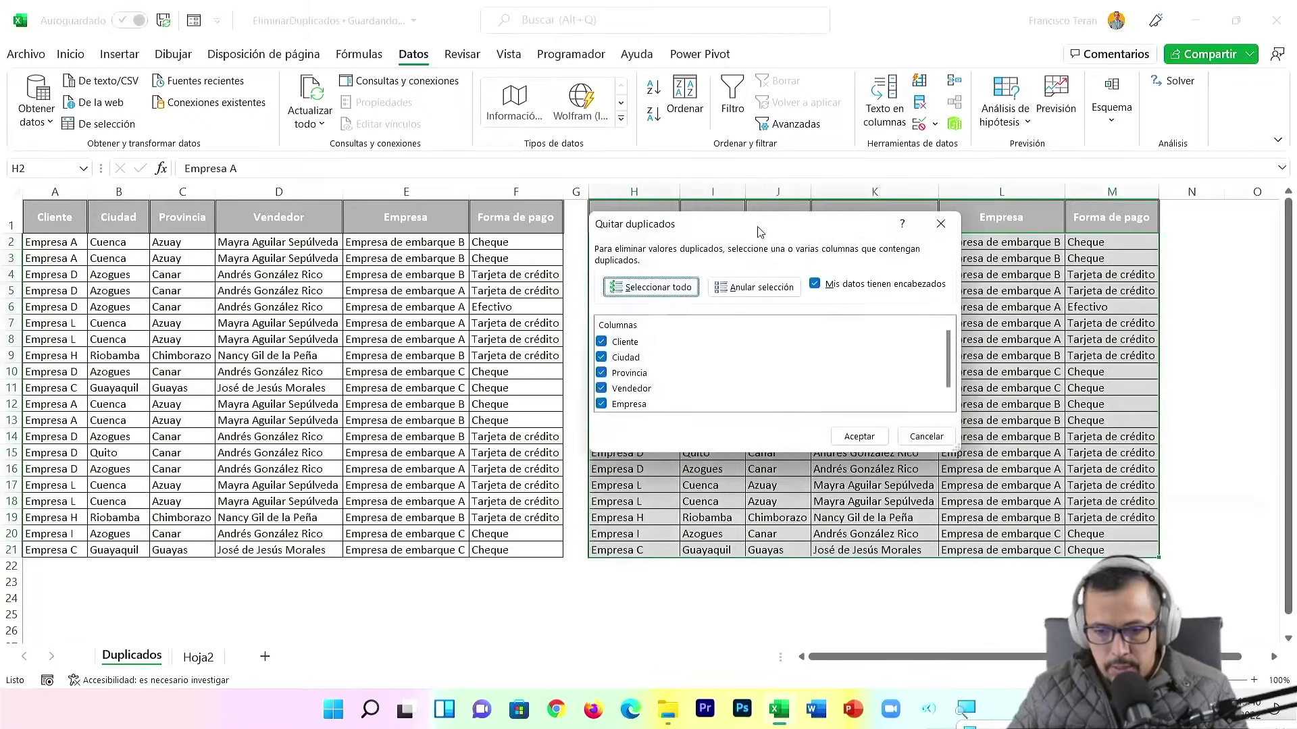
pyautogui.click(755, 287)
pyautogui.scroll(-1, 621, 369)
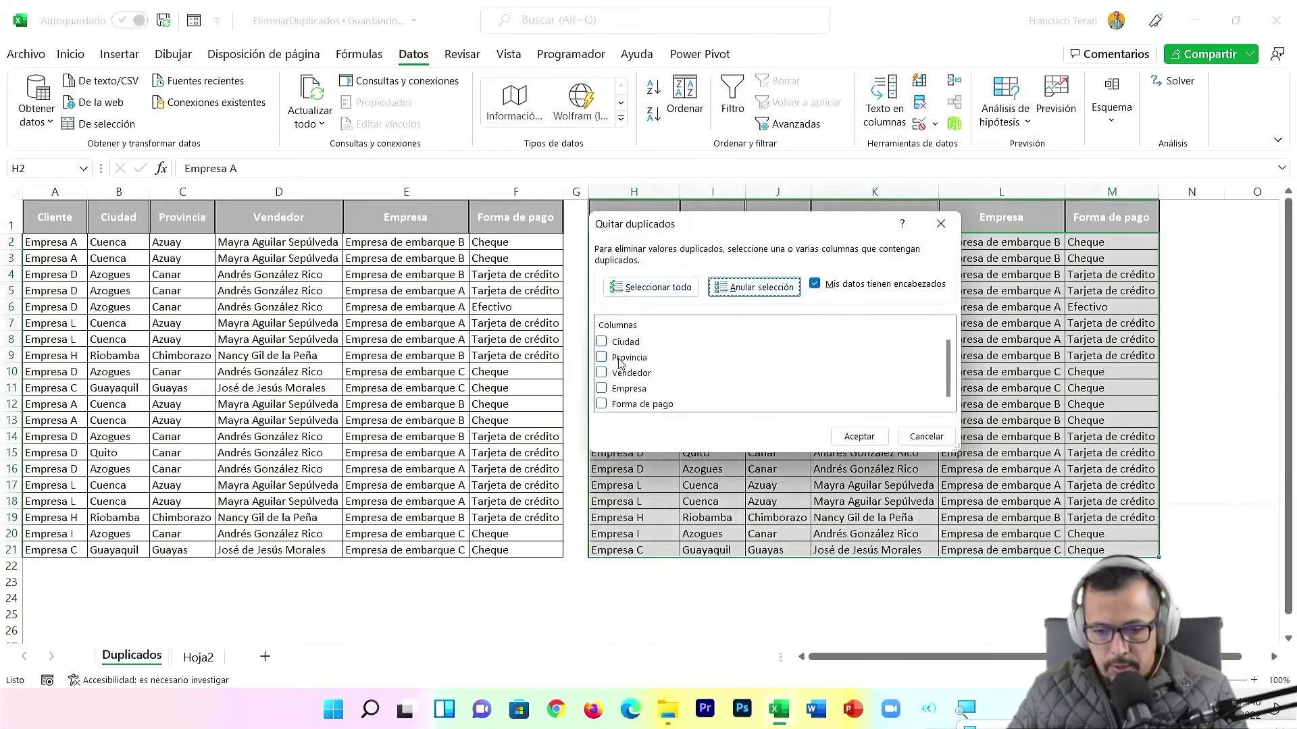
pyautogui.click(603, 404)
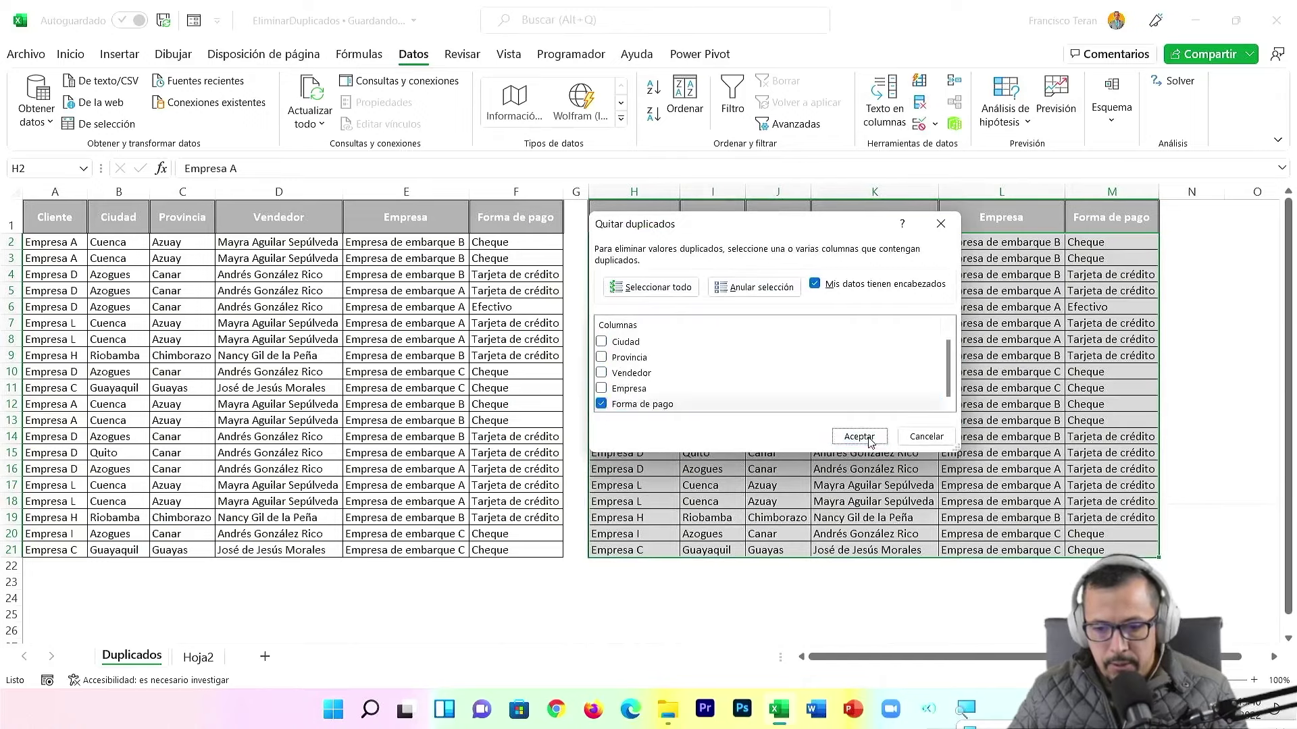
pyautogui.click(863, 437)
pyautogui.click(657, 398)
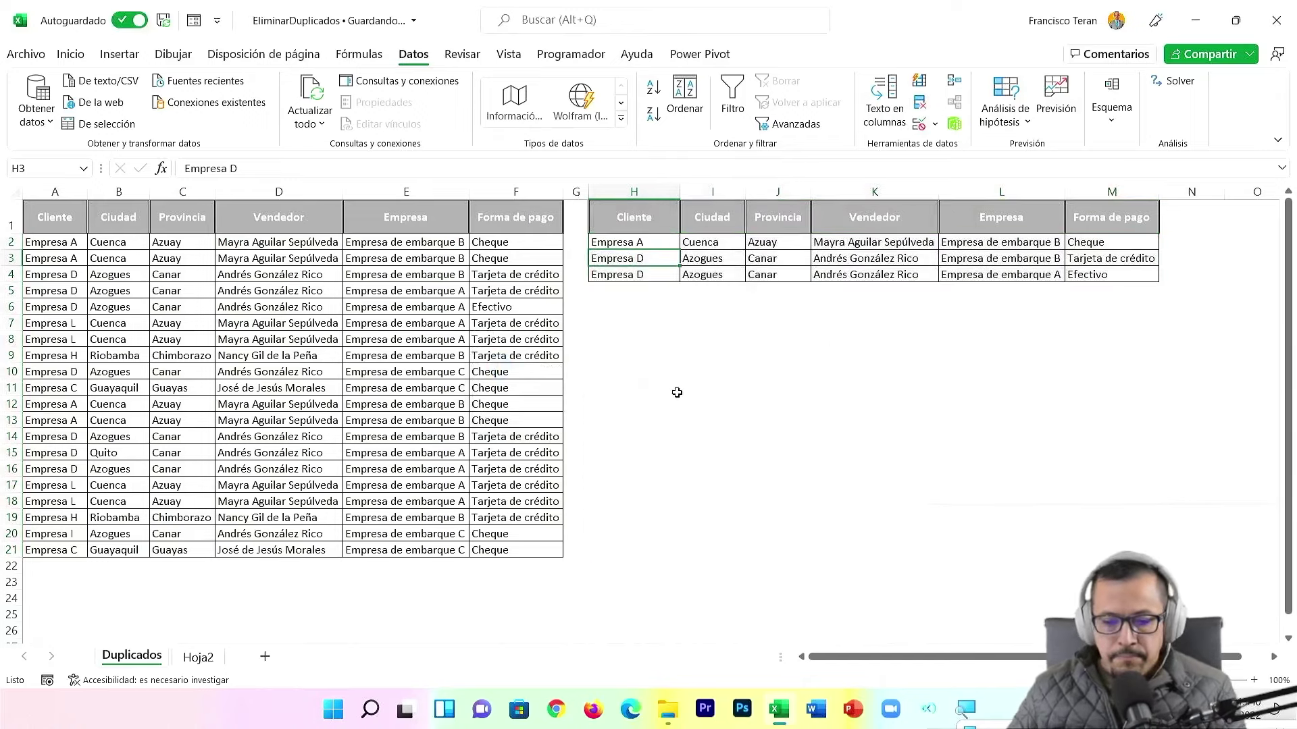